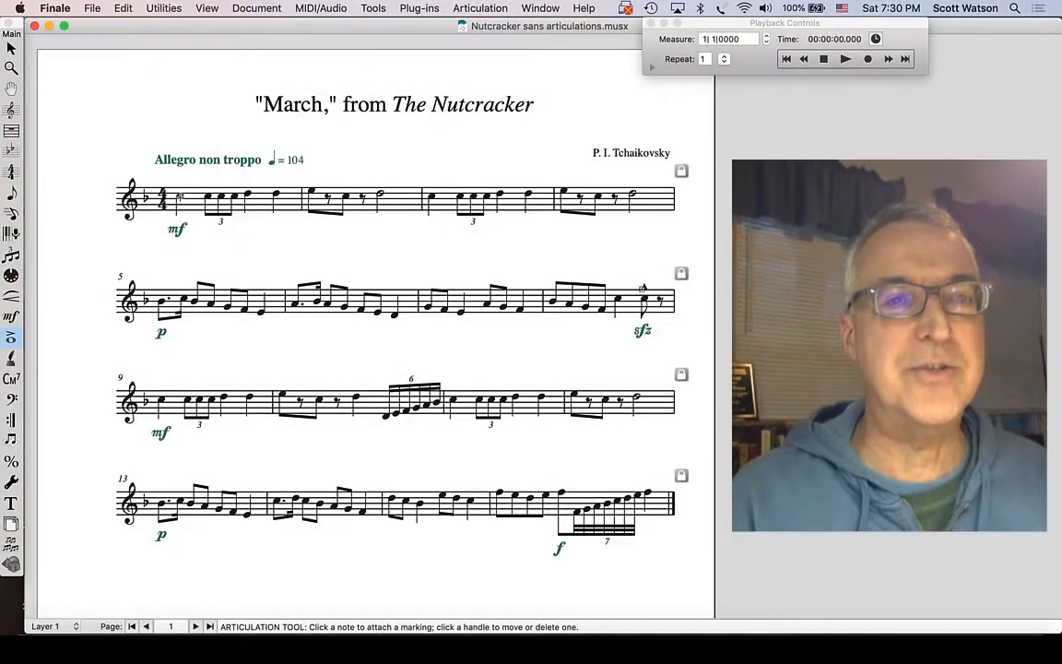
# - Add staccatos to the first two notes of measure 1 with the Articulation tool
pyautogui.click(180, 196)
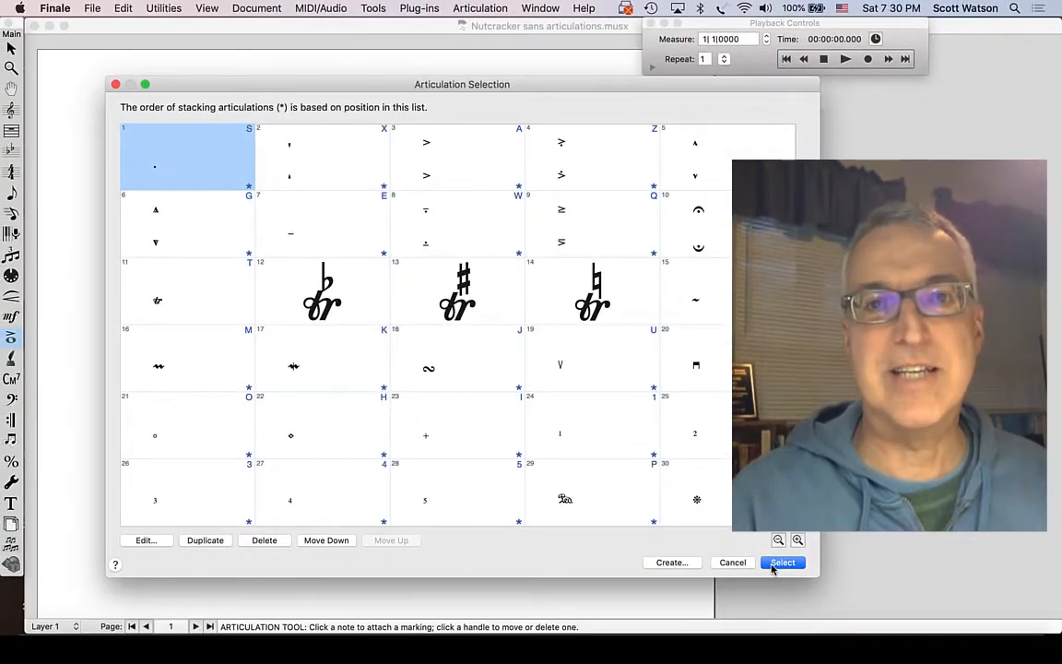
pyautogui.click(776, 564)
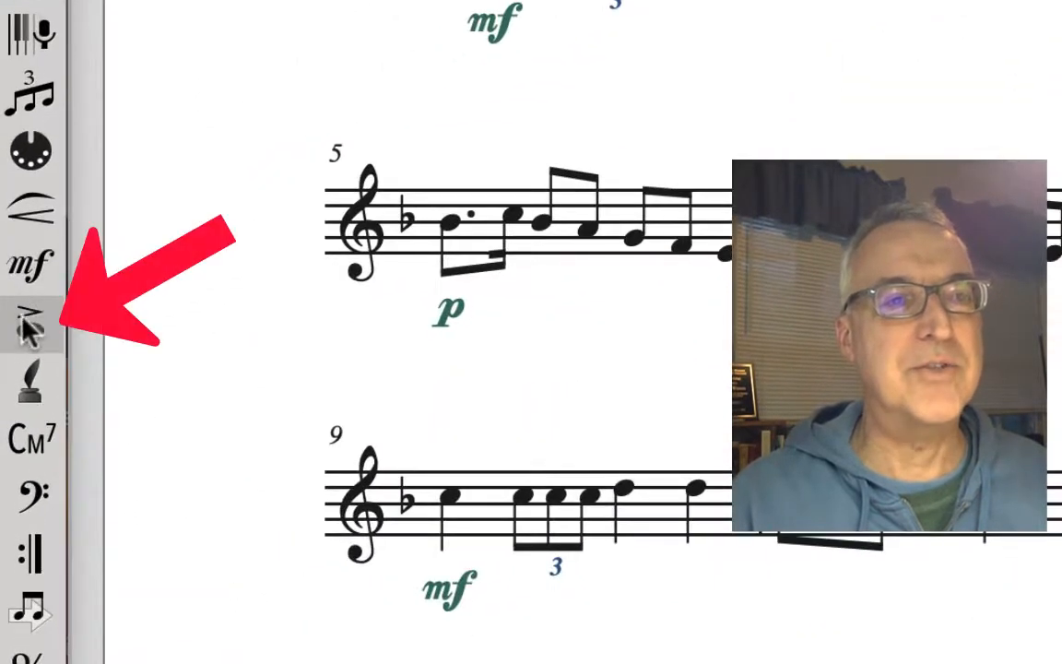
pyautogui.click(10, 337)
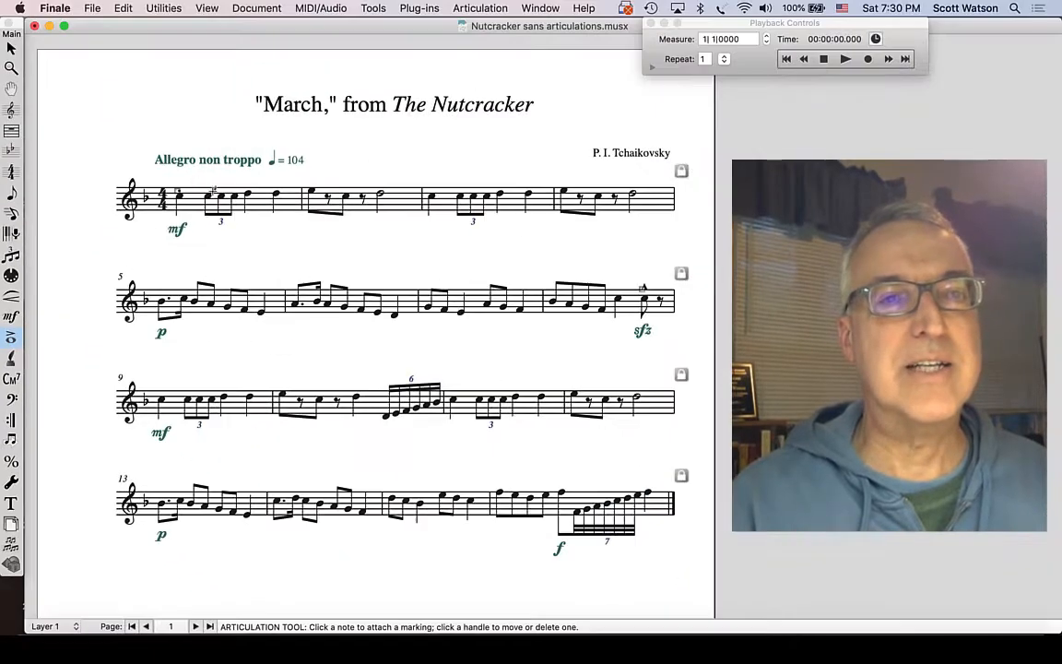
pyautogui.click(184, 173)
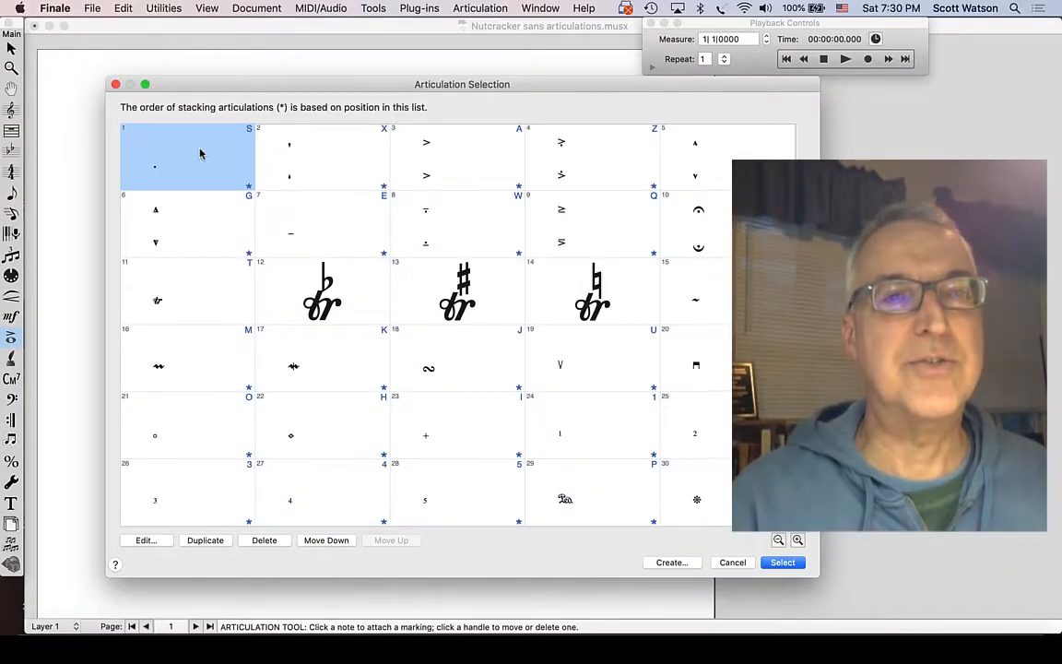
pyautogui.click(781, 562)
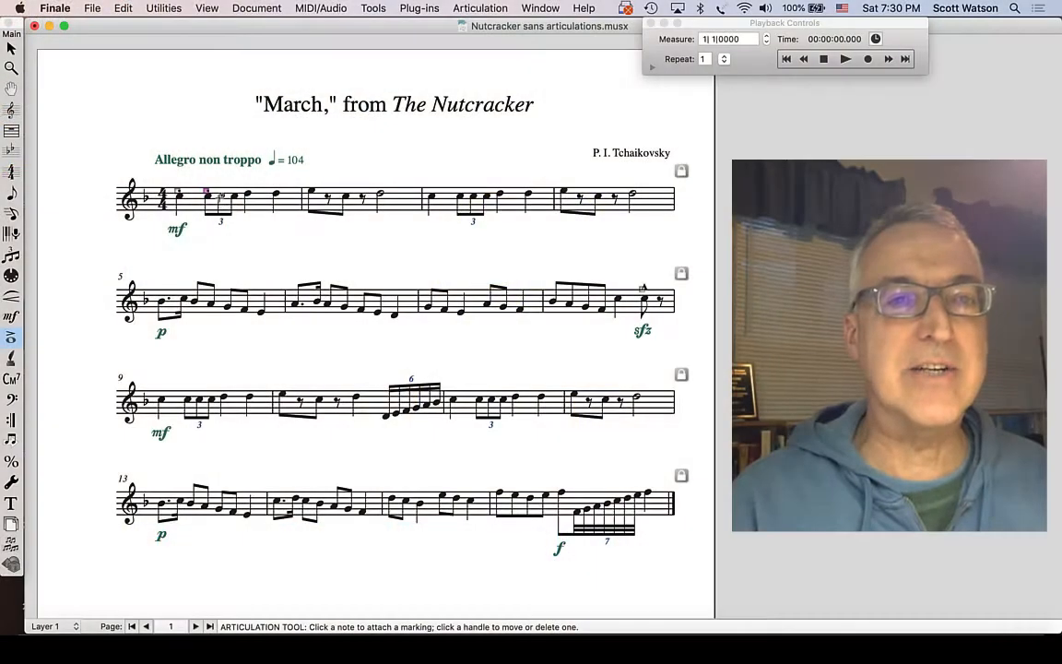
pyautogui.click(219, 198)
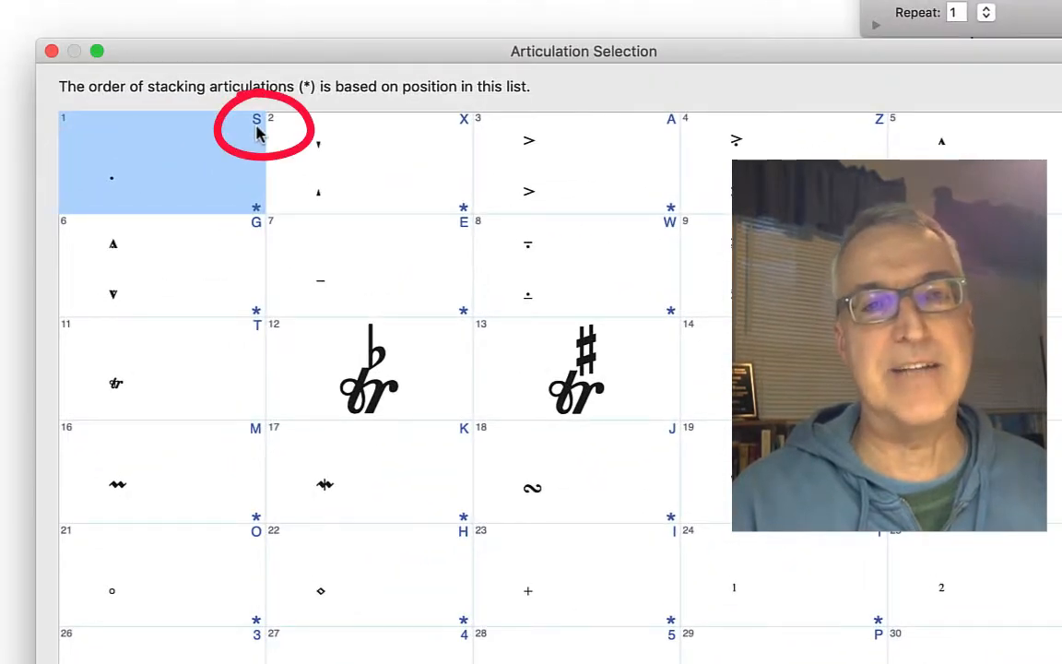
pyautogui.click(557, 175)
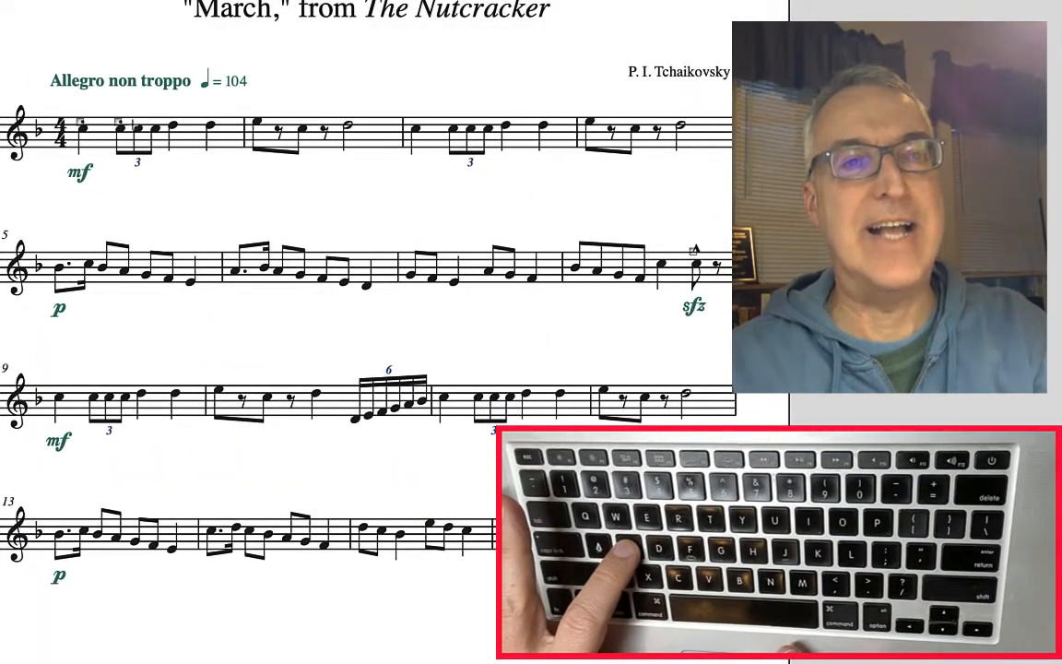
# - Add staccatos to the remaining notes of measures 1 and 2 and an accent to the half note of measure 2
pyautogui.click(138, 134)
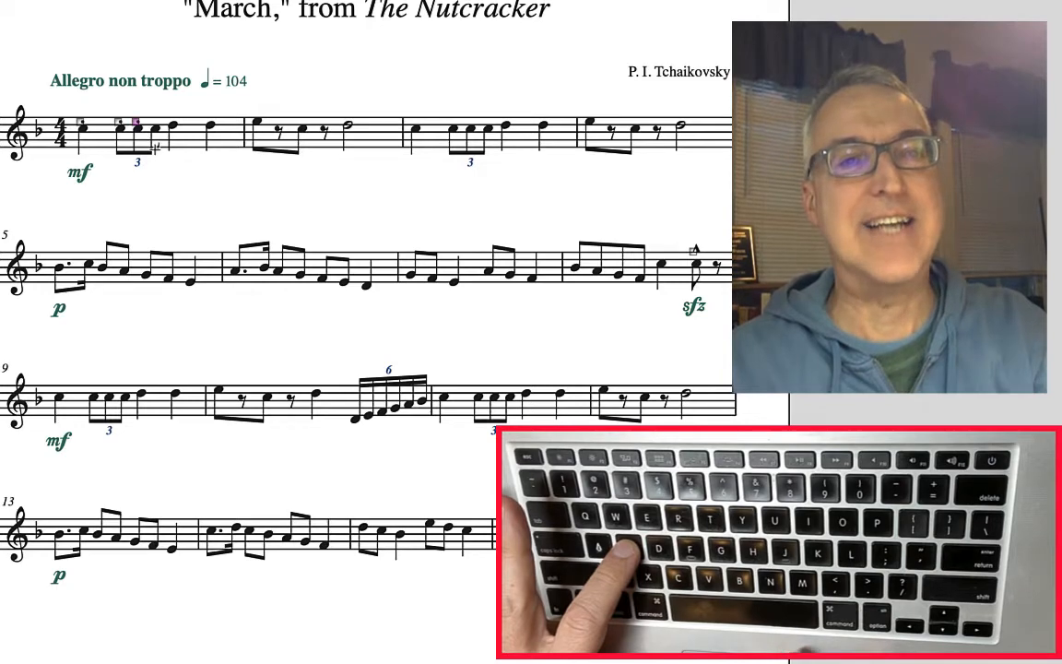
pyautogui.click(155, 135)
pyautogui.click(172, 127)
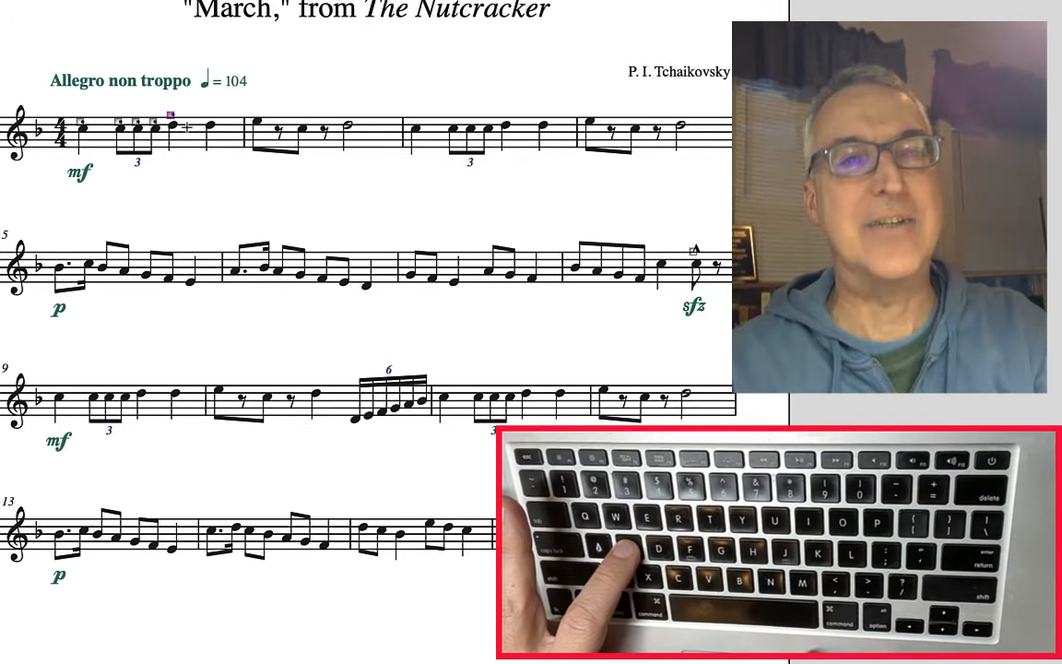
pyautogui.click(212, 126)
pyautogui.click(255, 124)
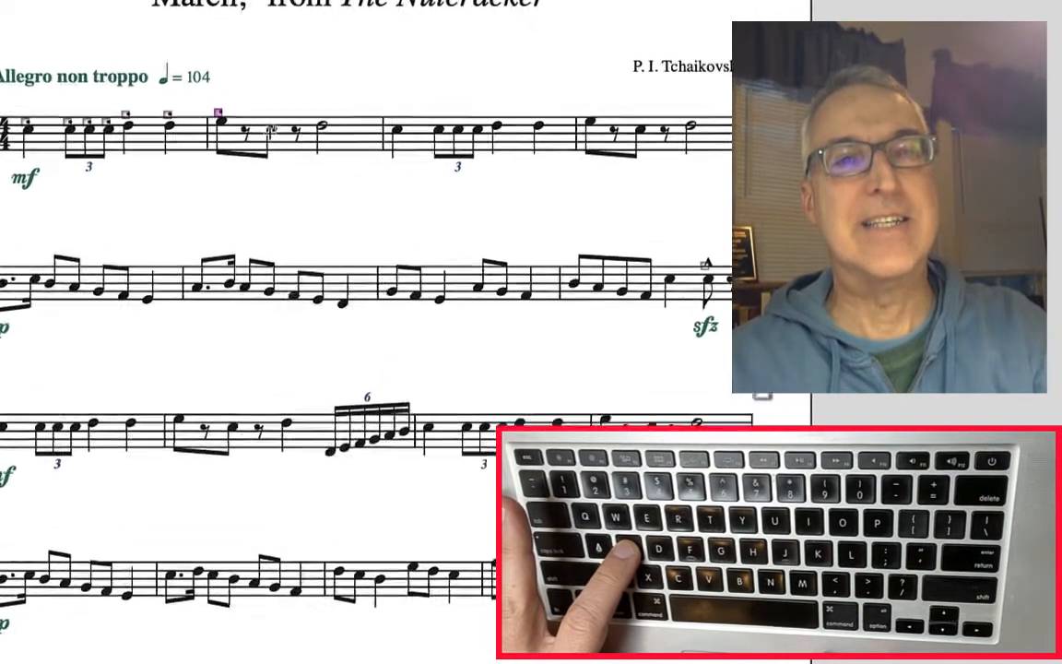
pyautogui.click(270, 126)
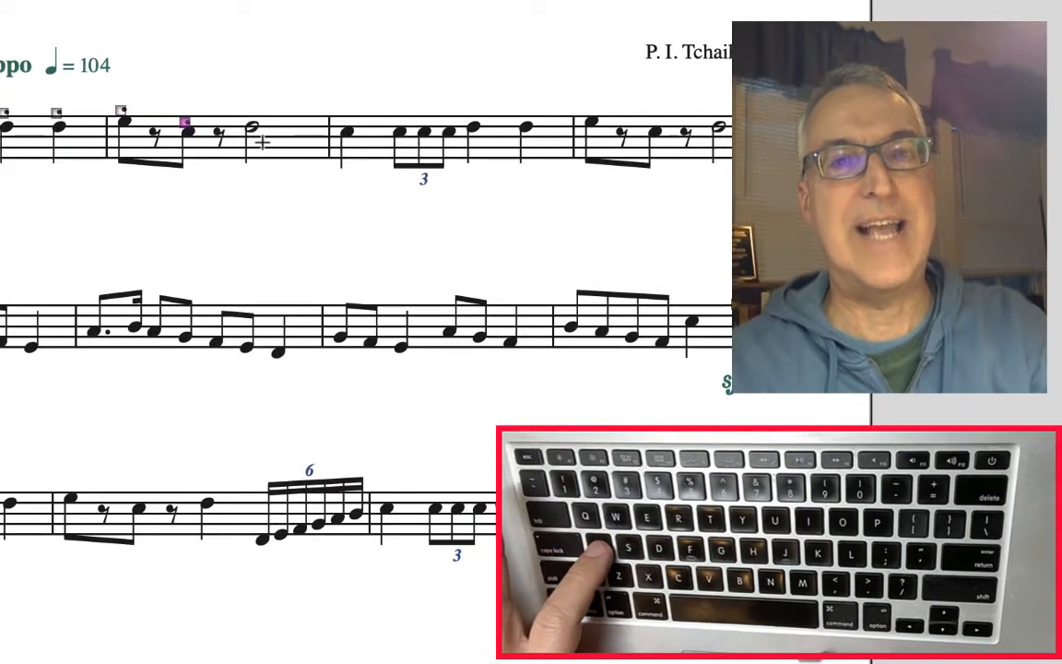
pyautogui.click(251, 127)
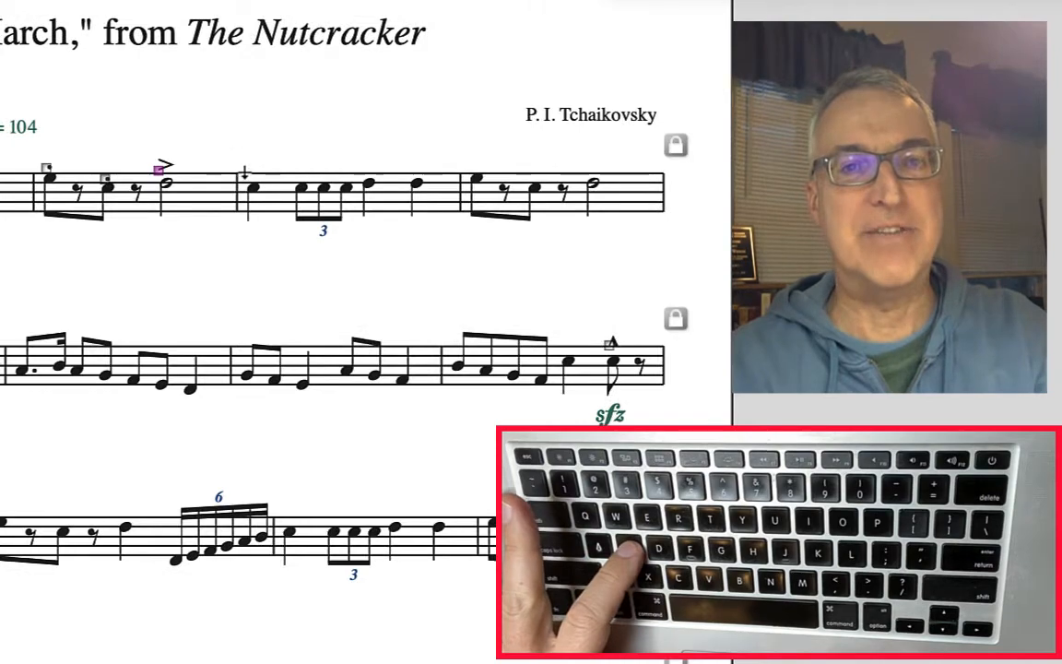
# - Add staccatos to measures 3 and 4 and an accent to the half note of measure 4
pyautogui.moveTo(224, 152); pyautogui.dragTo(555, 224)
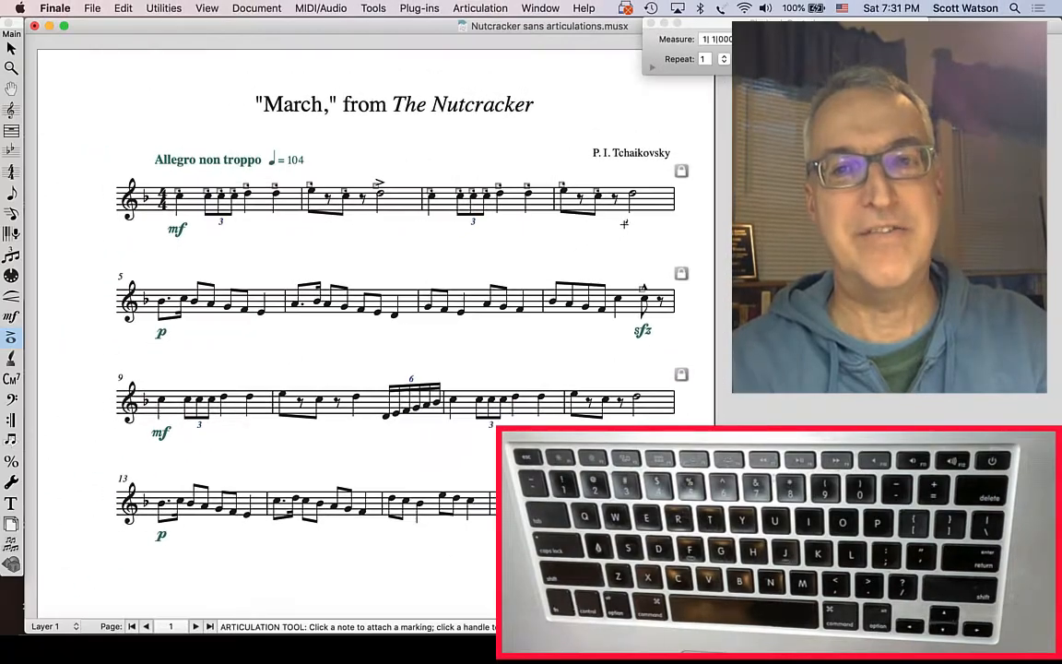
pyautogui.press('a')
pyautogui.click(625, 223)
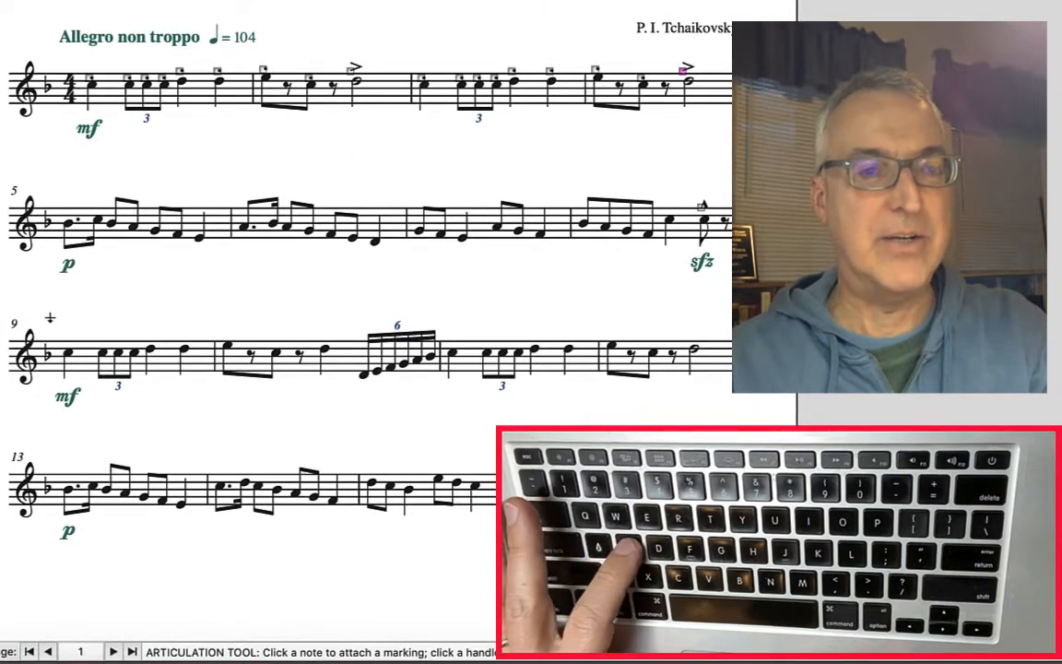
# - Copy the staccato articulations onto the notes of measures 9 and 10
pyautogui.moveTo(49, 318); pyautogui.dragTo(295, 371)
pyautogui.moveTo(442, 312); pyautogui.dragTo(502, 382)
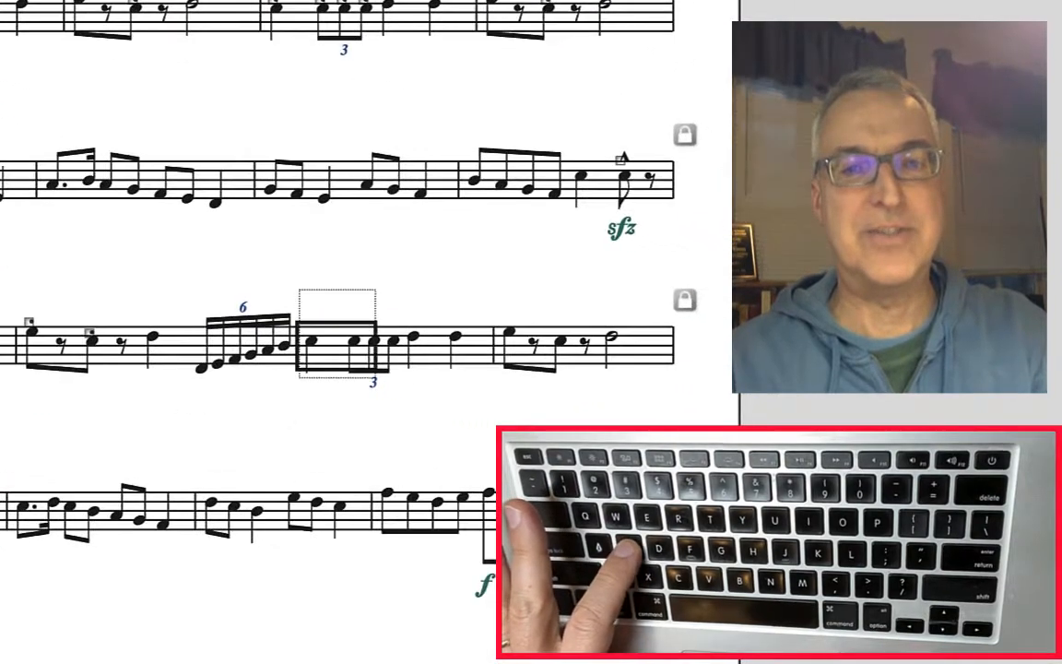
# - Copy the staccato articulations onto measures 11 and 12 and the sextuplet in measure 10
pyautogui.moveTo(375, 378); pyautogui.dragTo(577, 385)
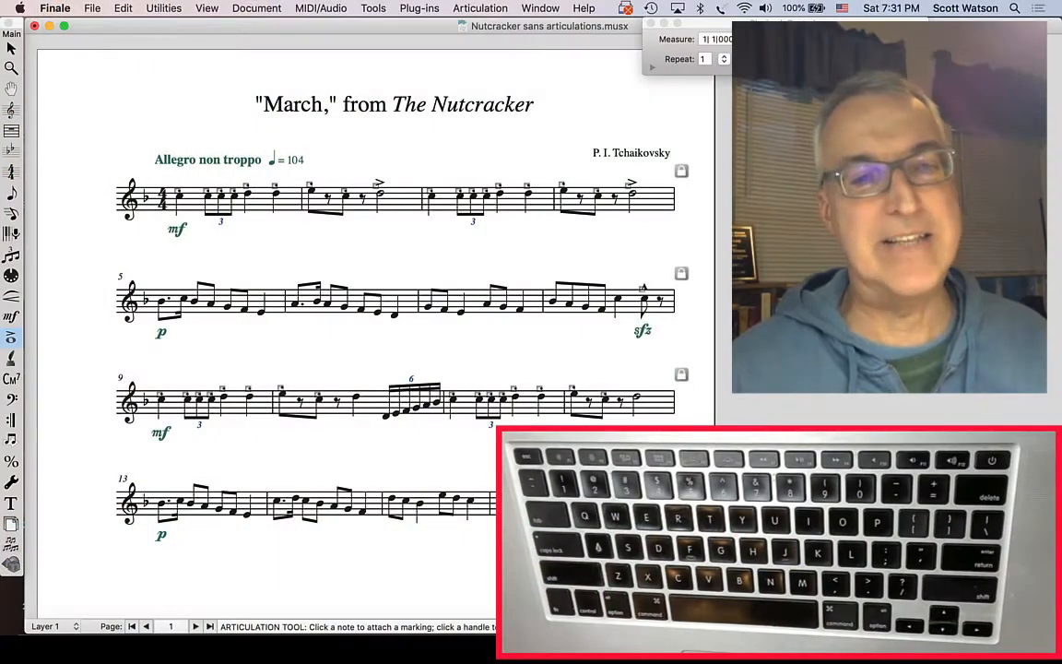
pyautogui.press('super+z')
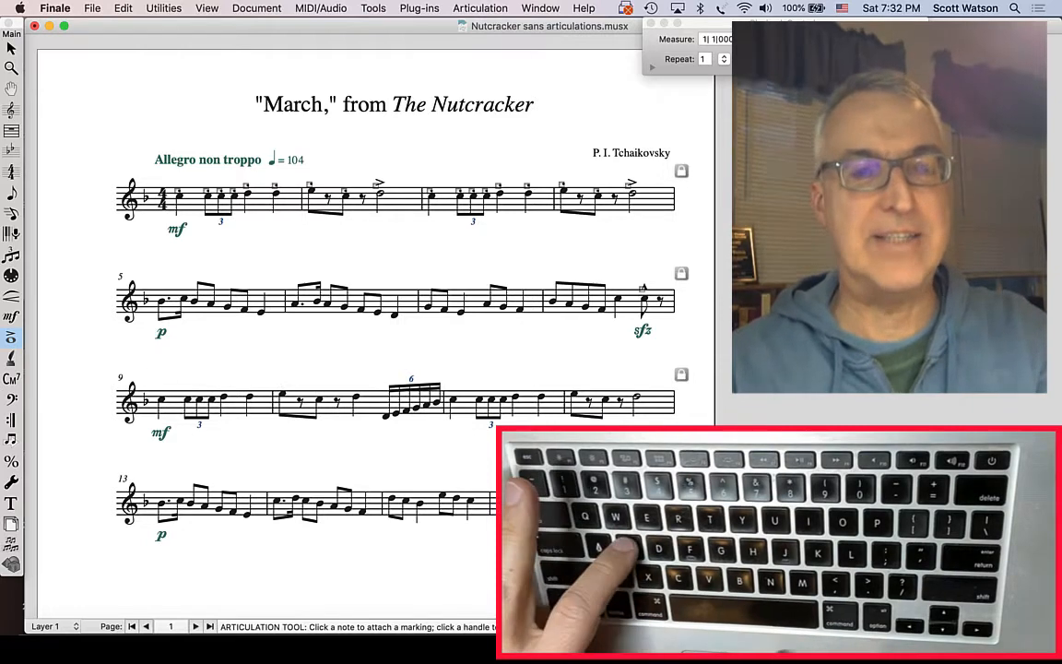
pyautogui.moveTo(146, 367); pyautogui.dragTo(671, 424)
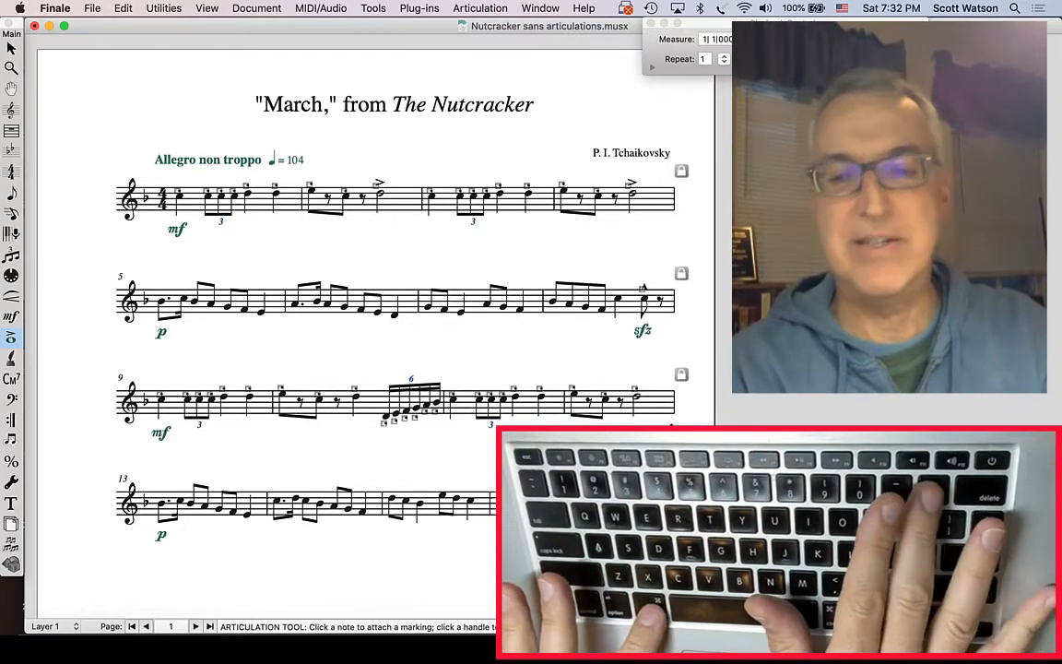
# - Replace the staccato on the last quarter note of measure 10 with an accent
pyautogui.press('super+equal')
pyautogui.press('super+equal')
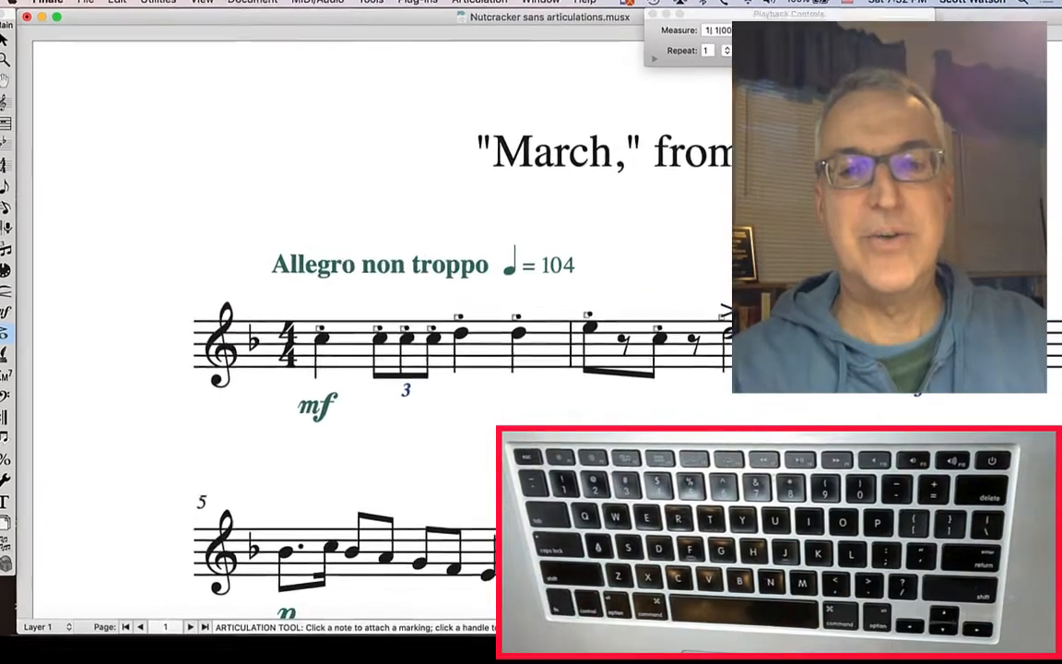
pyautogui.scroll(-5, 671, 425)
pyautogui.scroll(-3, 666, 431)
pyautogui.hscroll(6, 666, 431)
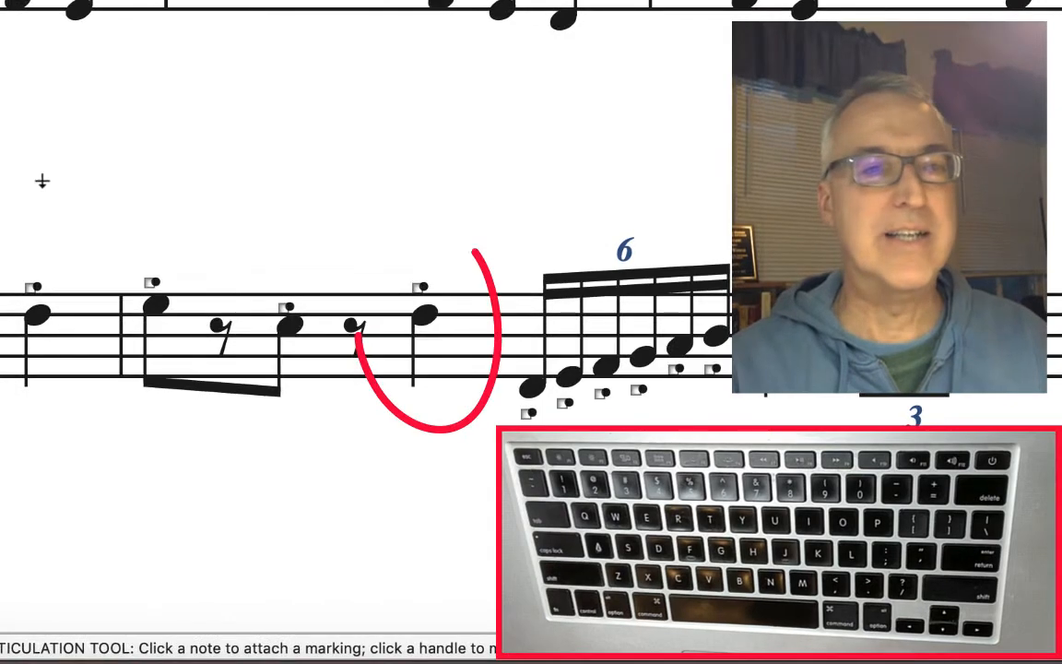
pyautogui.click(417, 287)
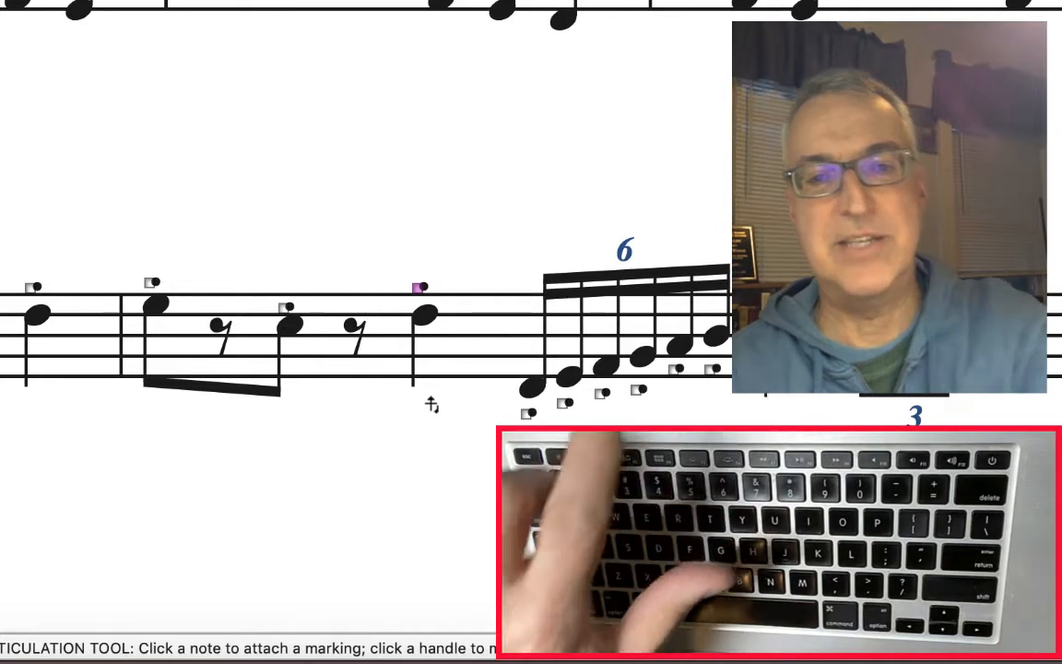
pyautogui.press('a')
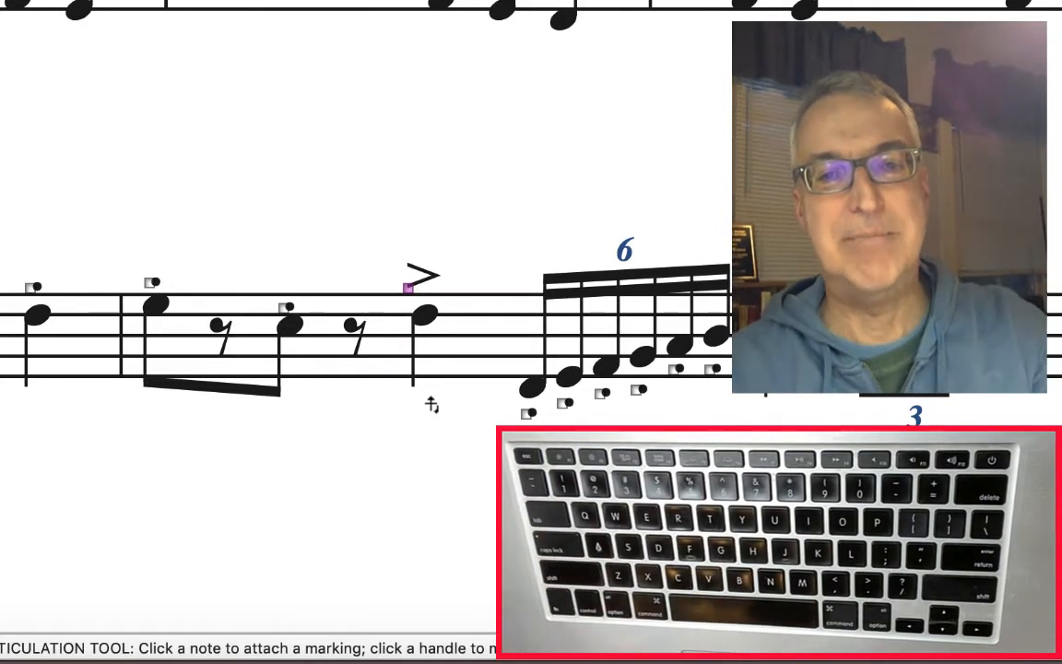
# - Replace the staccato on the half note of measure 12 with an accent
pyautogui.hscroll(10, 512, 368)
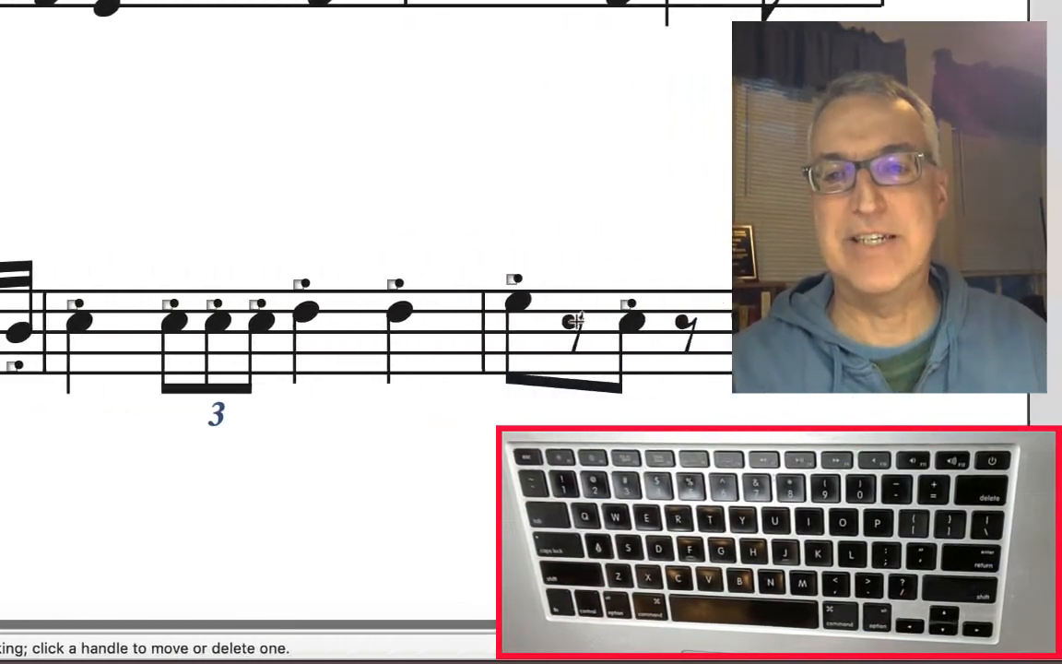
pyautogui.click(539, 284)
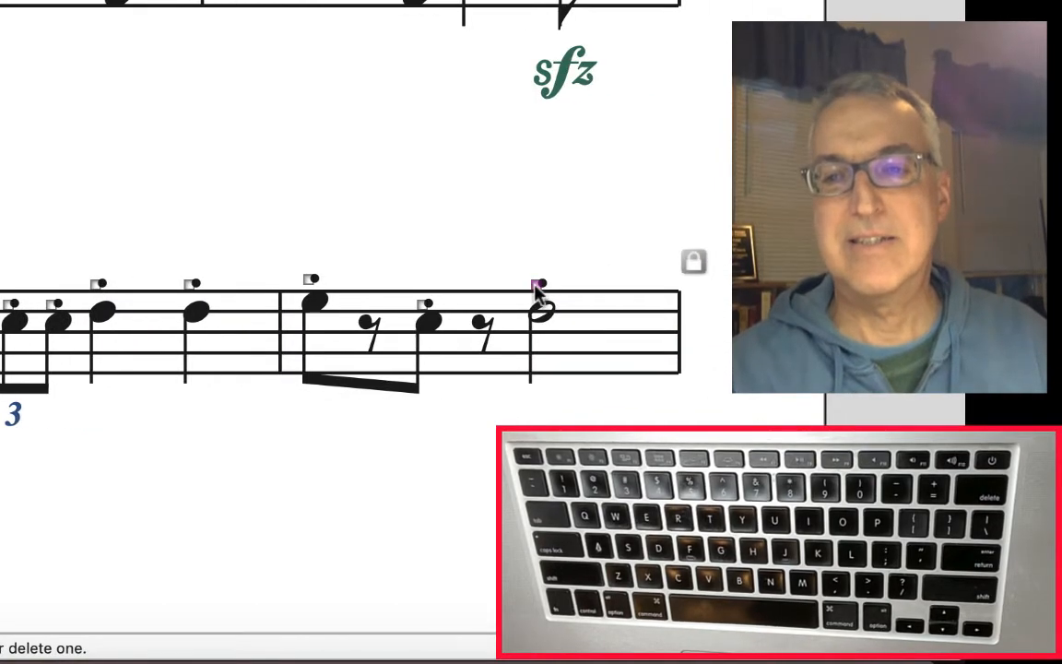
pyautogui.press('a')
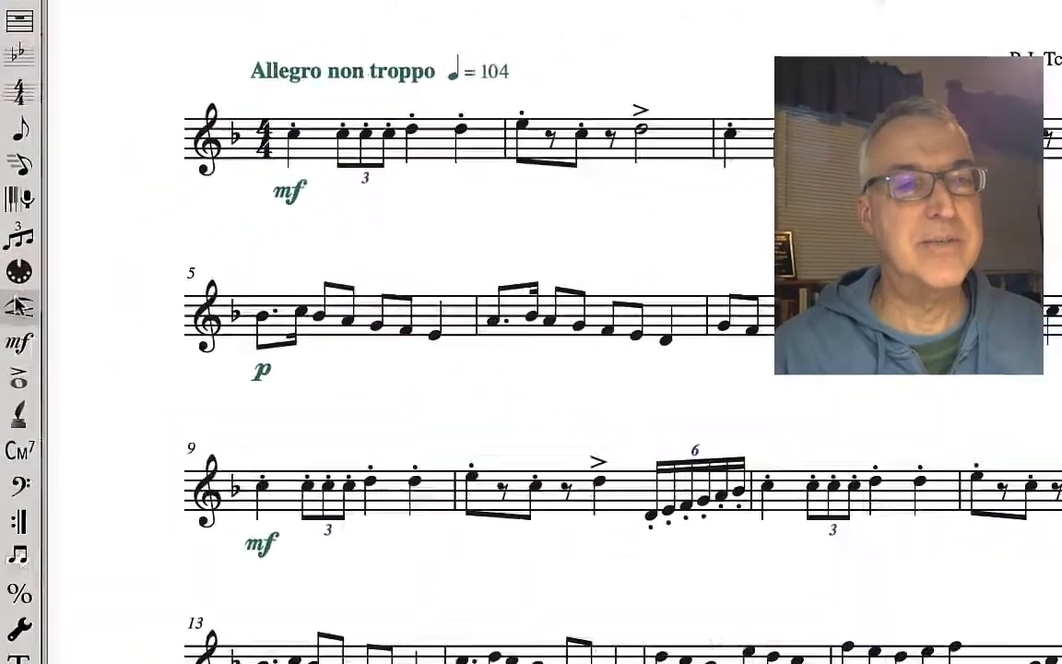
# - Add slurs over the eighth-note pairs and groups in measures 5 through 8 with the Smart Shape slur
pyautogui.click(19, 306)
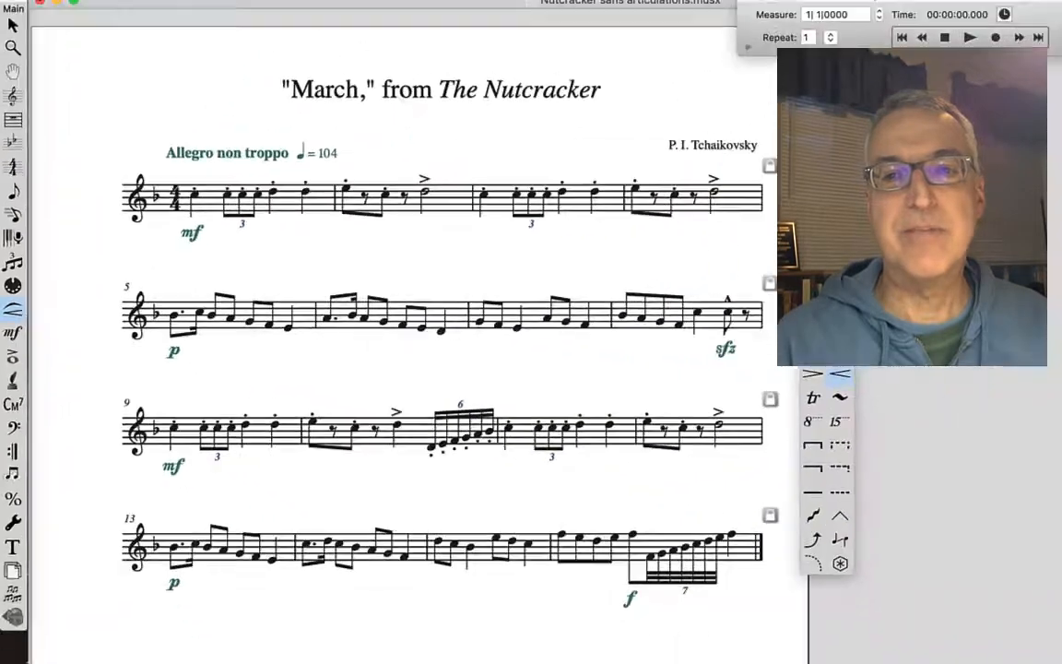
pyautogui.click(814, 353)
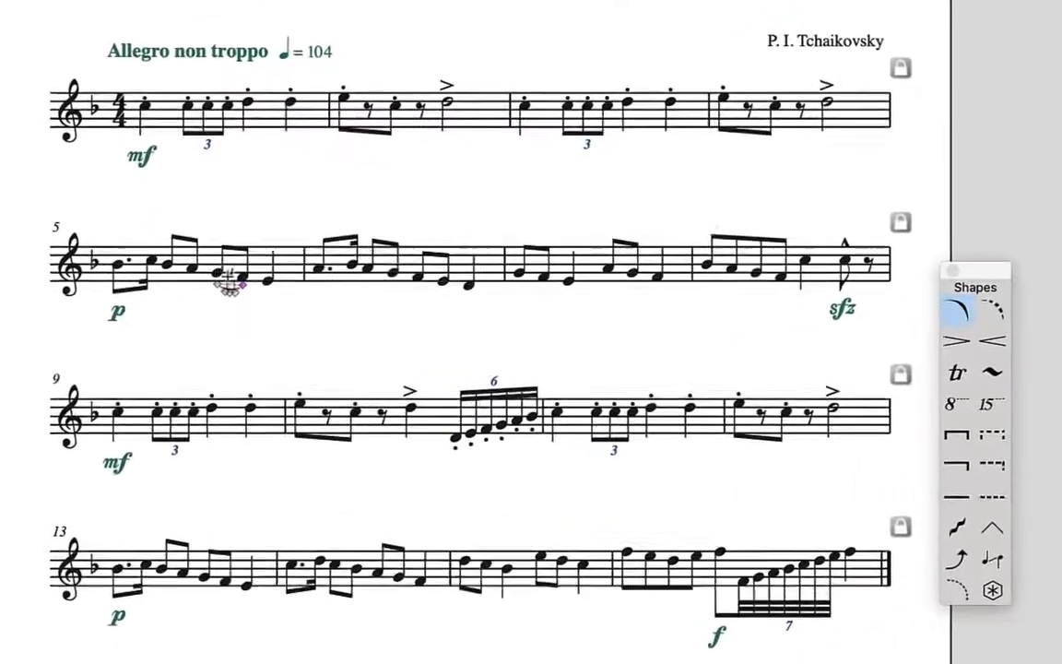
pyautogui.click(220, 274)
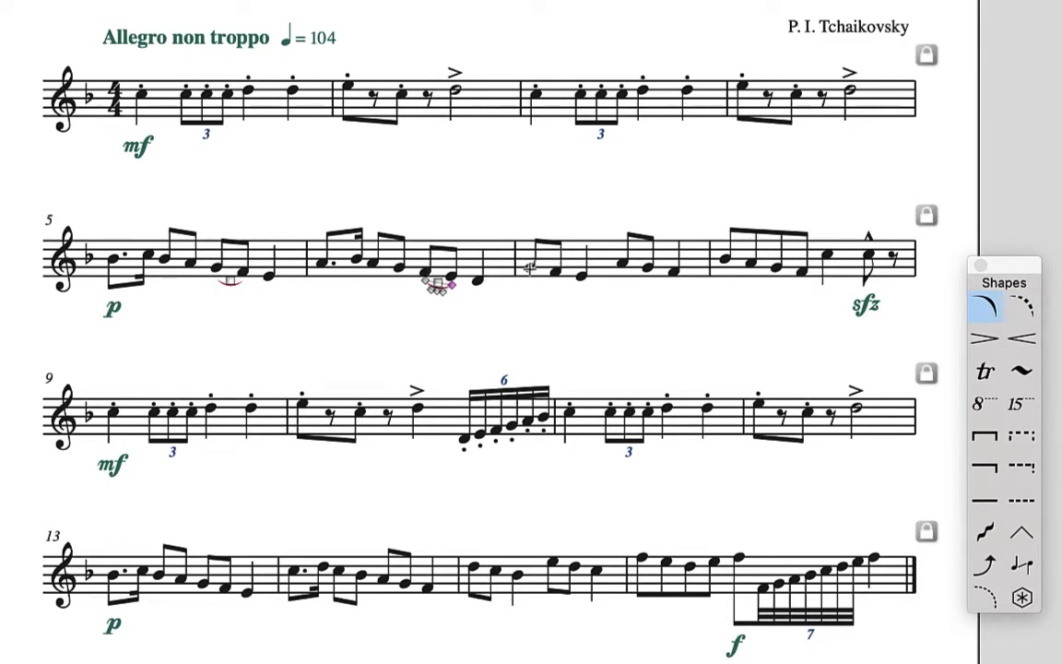
pyautogui.moveTo(530, 267); pyautogui.dragTo(659, 269)
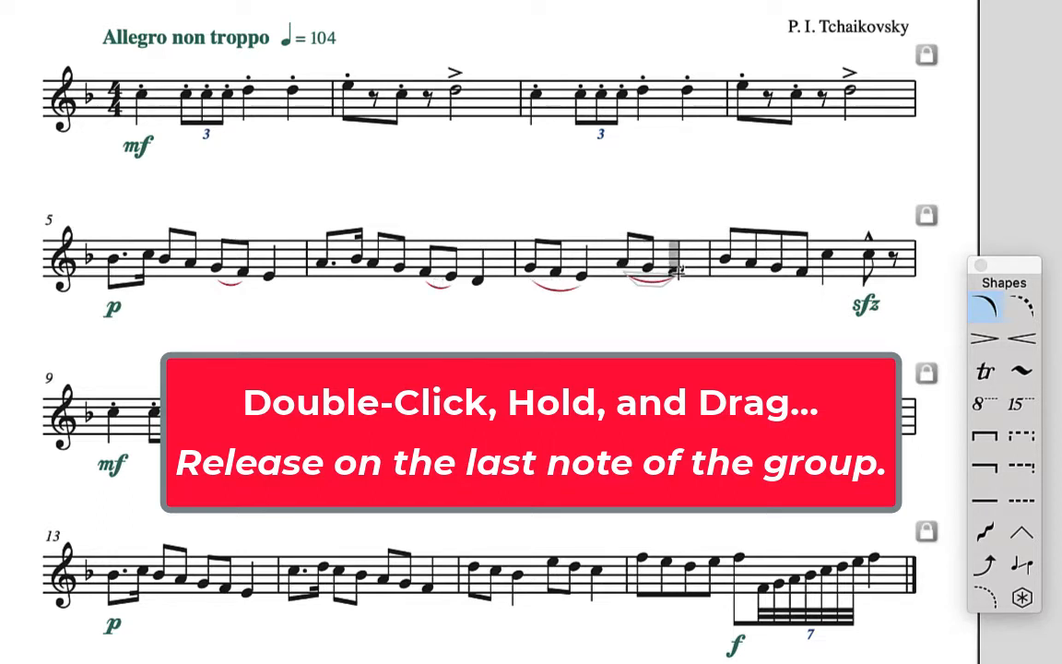
pyautogui.moveTo(677, 270); pyautogui.dragTo(677, 273)
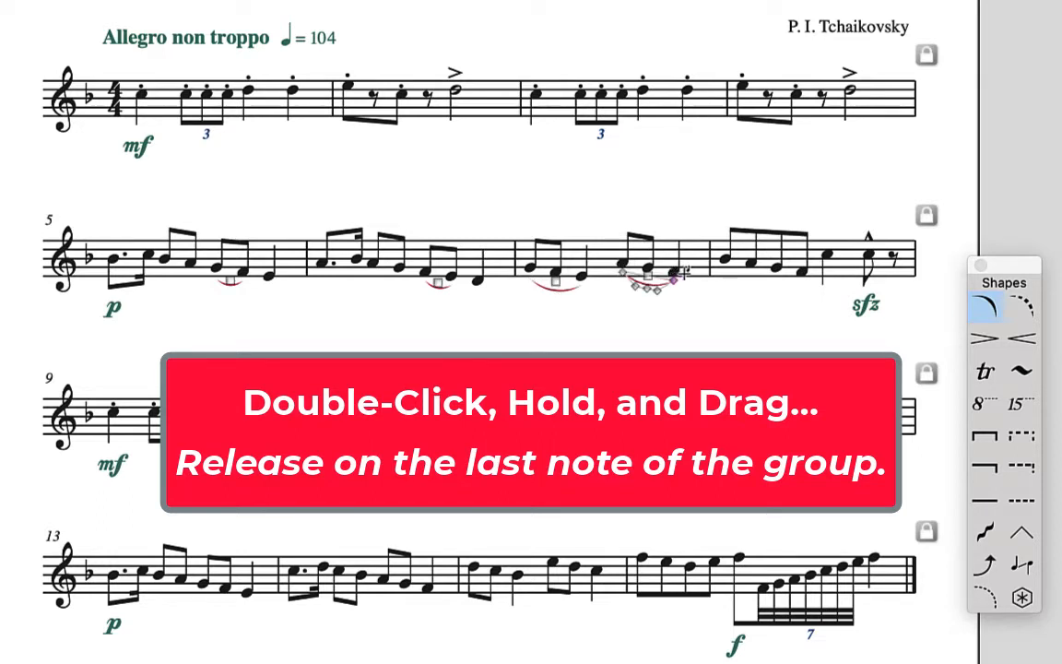
pyautogui.doubleClick(726, 258)
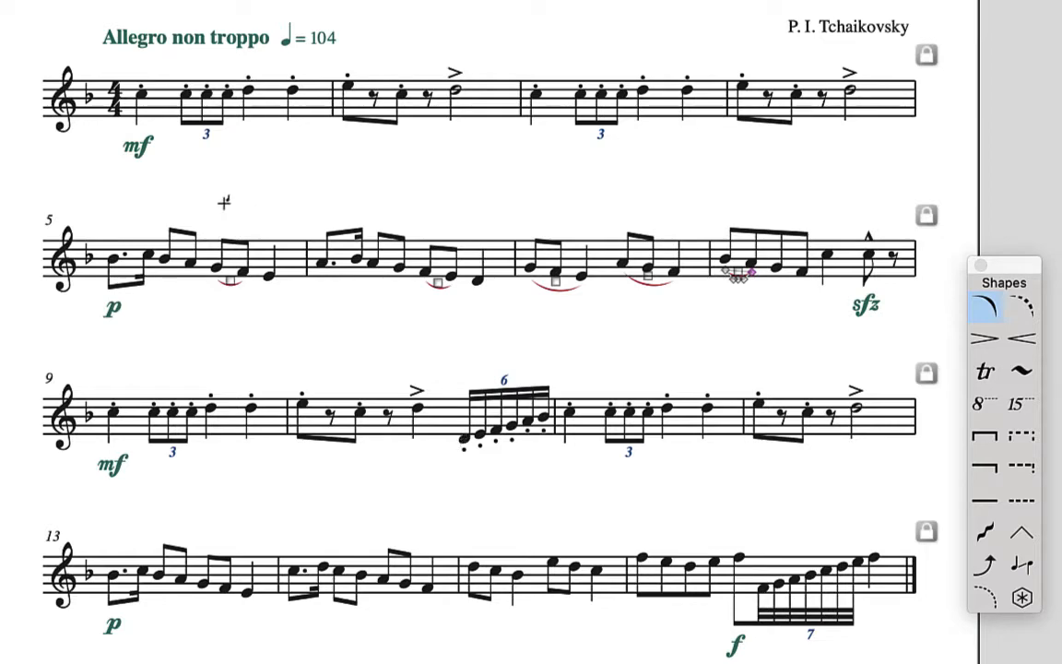
# - Delete the staccatos under the sextuplet in measure 10 and save the score
pyautogui.hotkey('ctrl', 'a')
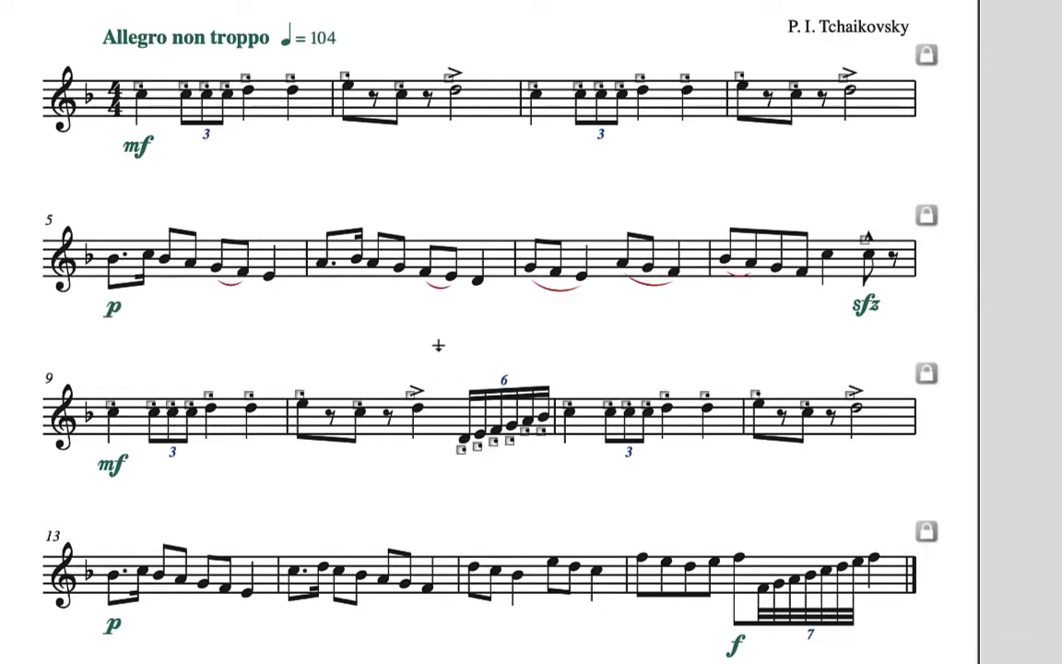
pyautogui.moveTo(484, 488); pyautogui.dragTo(559, 482)
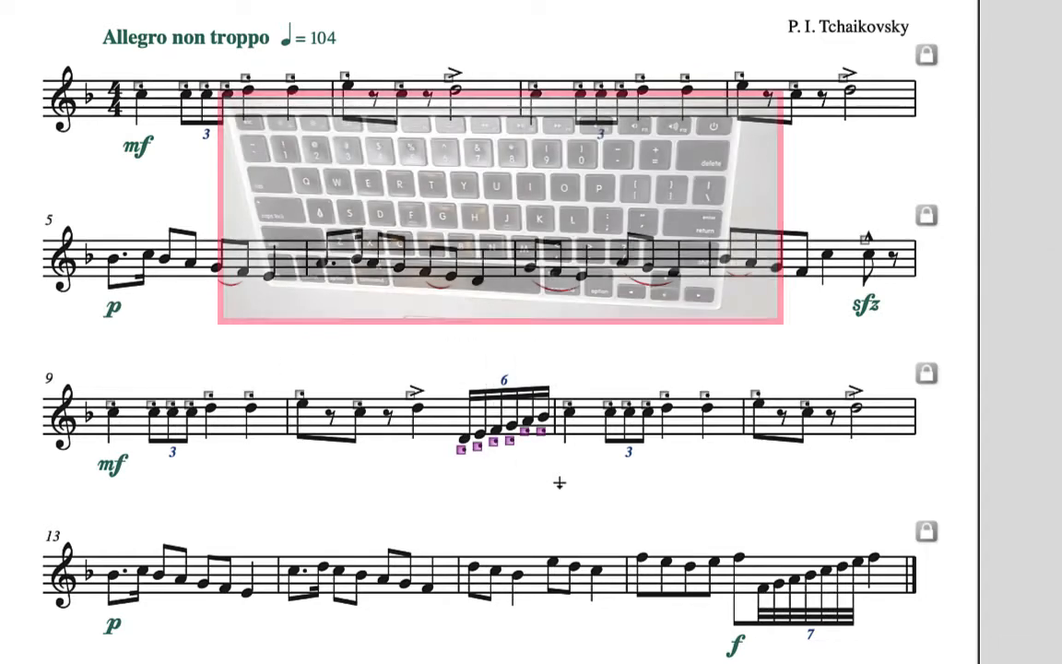
pyautogui.press('BackSpace')
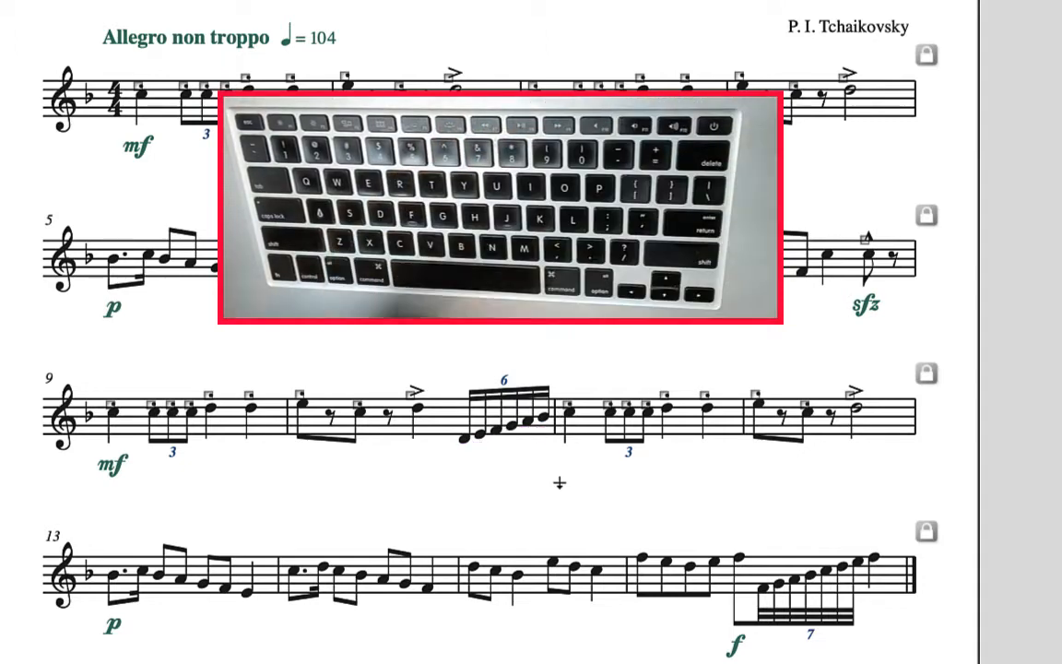
pyautogui.hotkey('ctrl', 's')
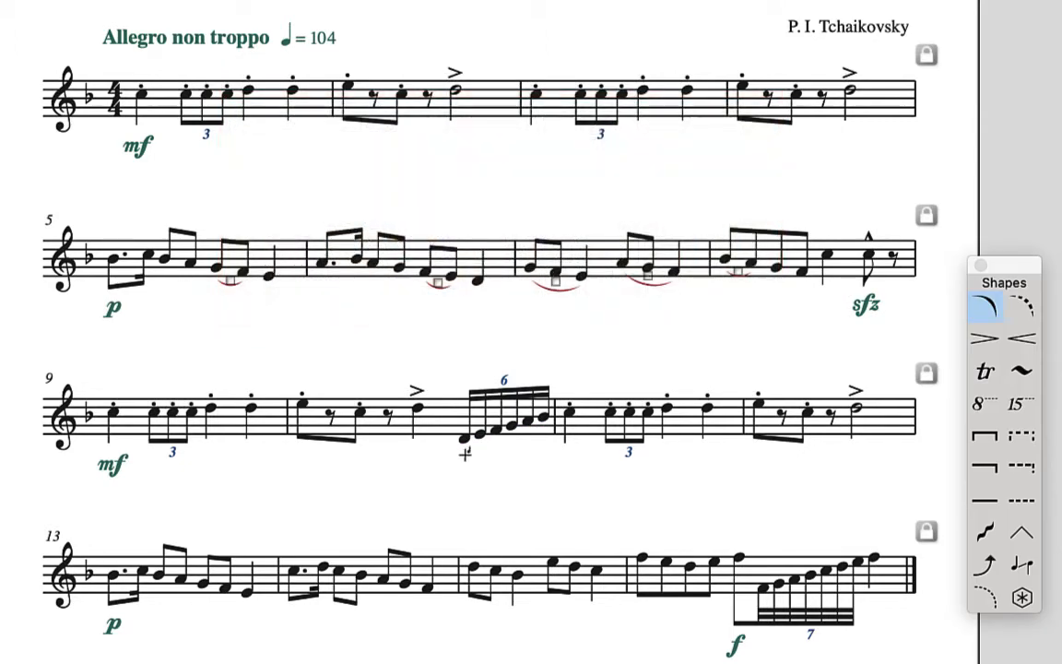
# - Add slurs over the sextuplet in measure 10 and the 32nd-note run in measure 16 with the Smart Shape slur
pyautogui.moveTo(465, 438); pyautogui.dragTo(544, 417)
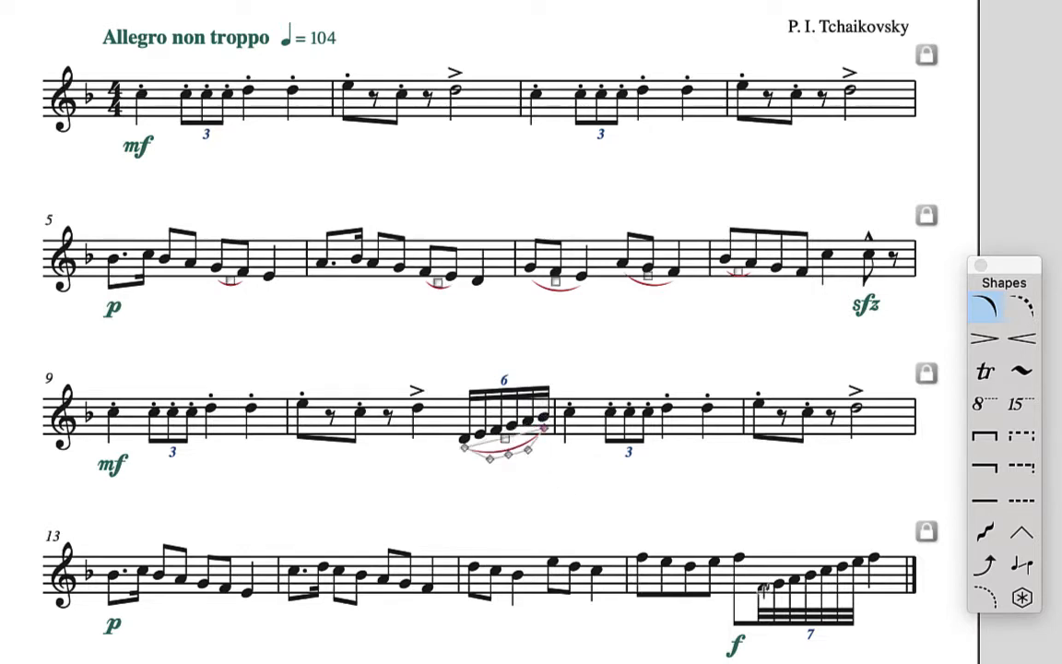
pyautogui.moveTo(762, 588); pyautogui.dragTo(857, 560)
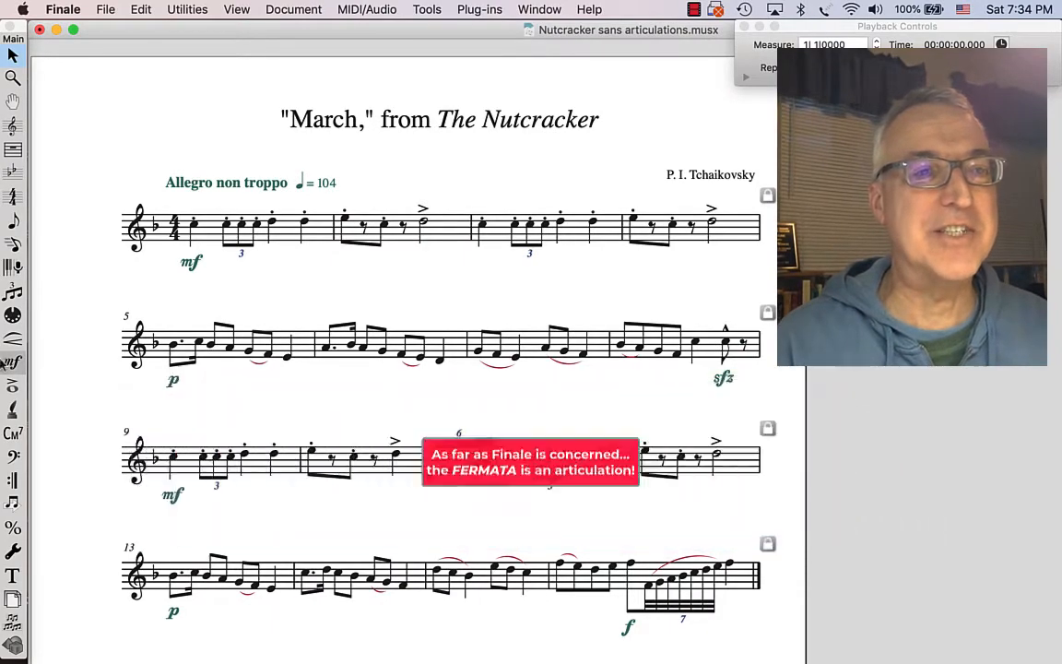
# - Add a fermata above the final note of measure 16 using the Articulation tool
pyautogui.click(13, 386)
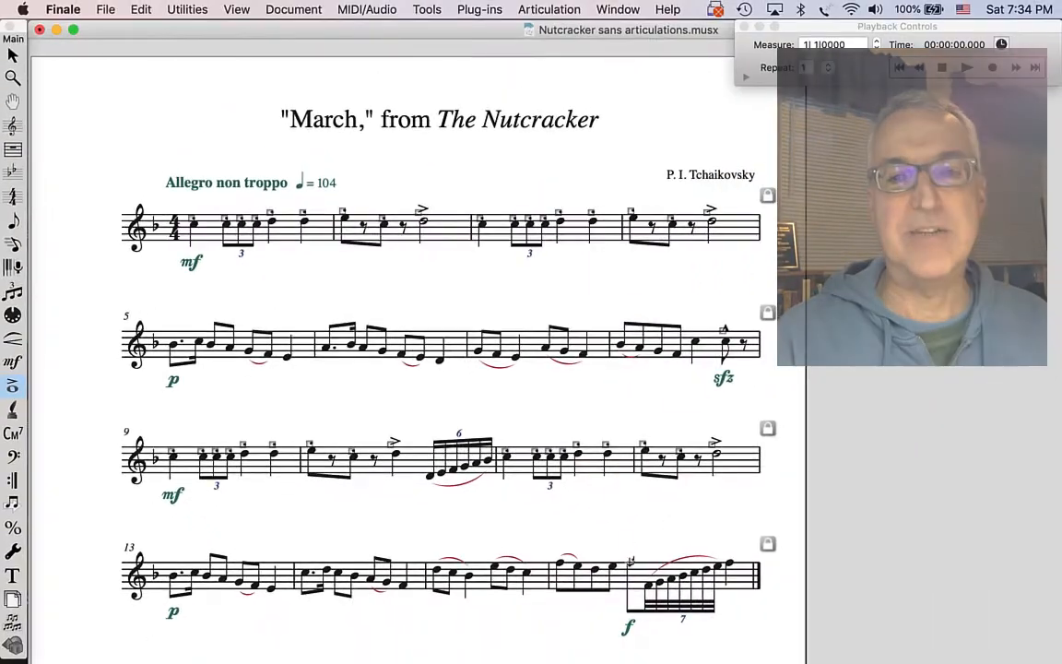
pyautogui.click(566, 504)
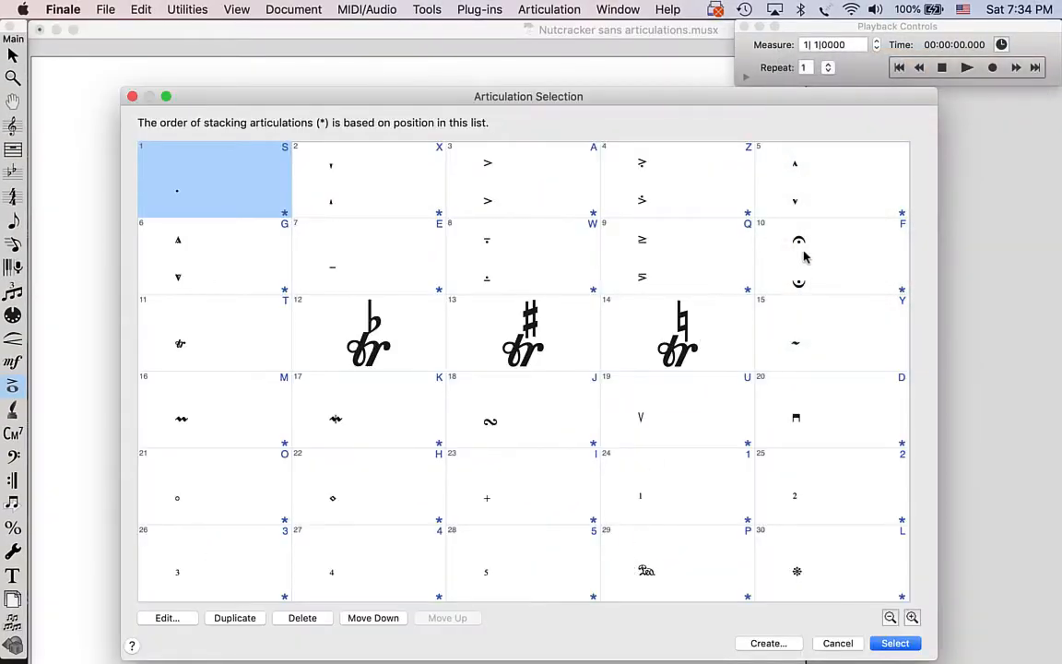
pyautogui.click(804, 257)
pyautogui.click(838, 644)
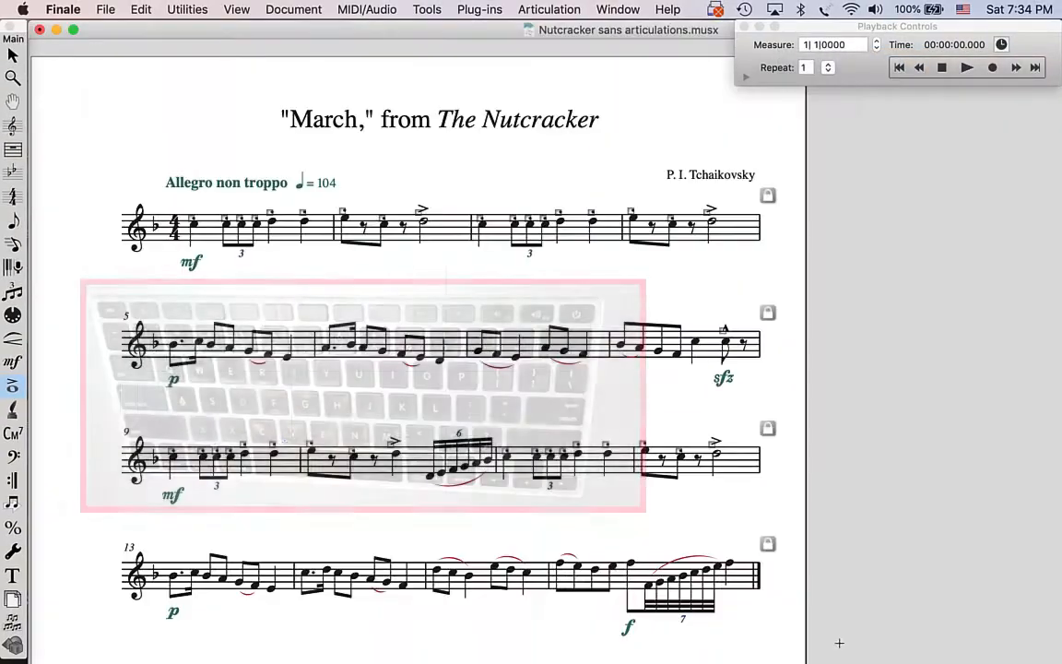
pyautogui.press('f')
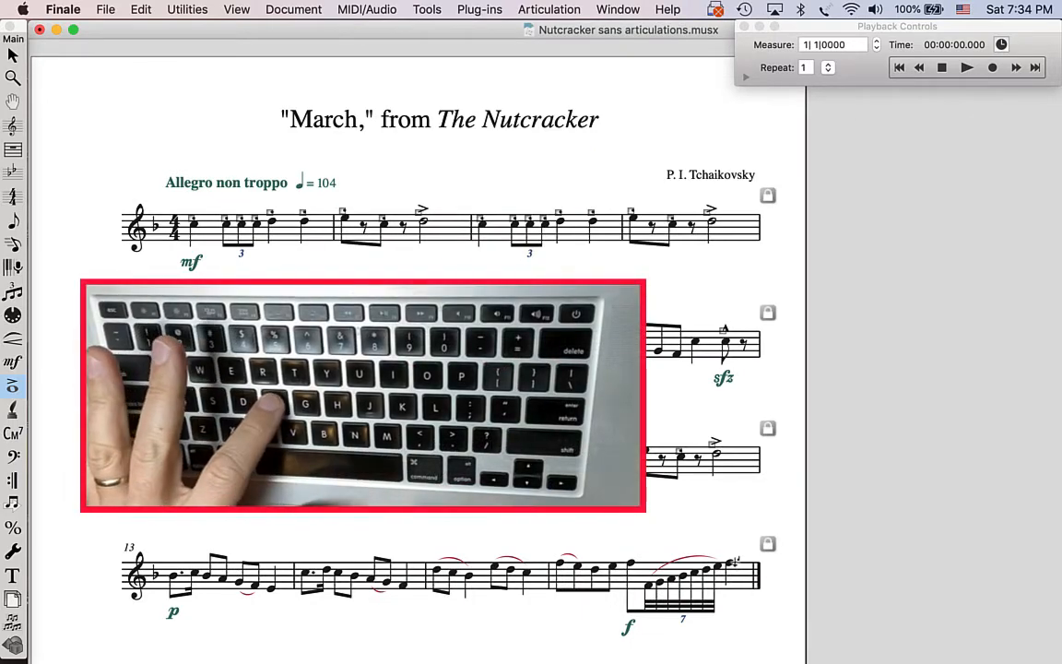
pyautogui.click(732, 564)
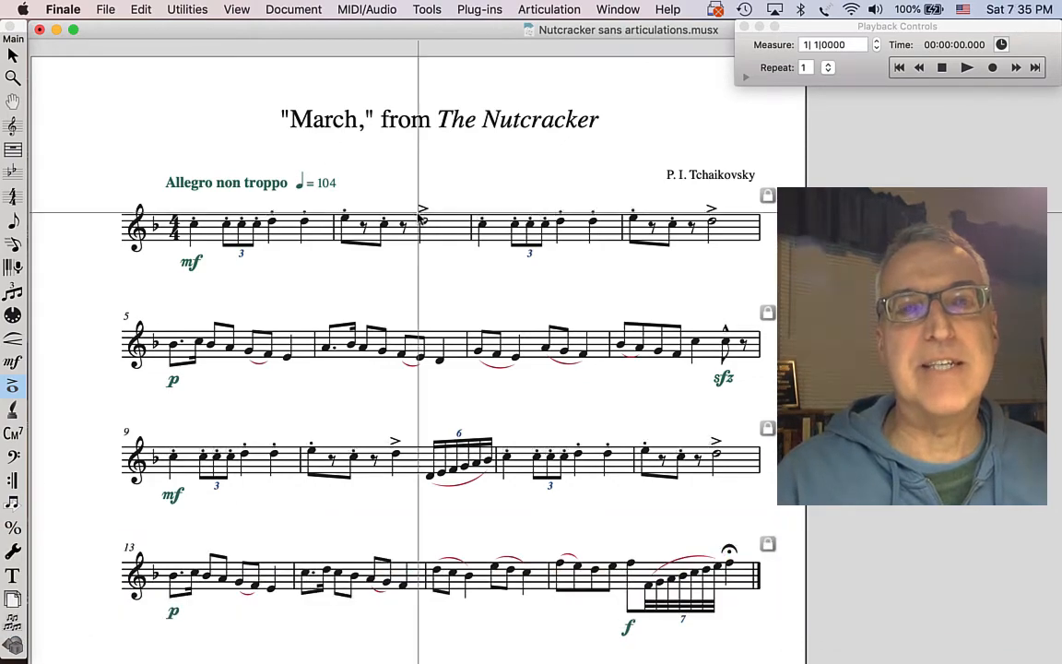
# - Open the accent in the Articulation Designer and review its vertical positioning options without changing them
pyautogui.doubleClick(421, 212)
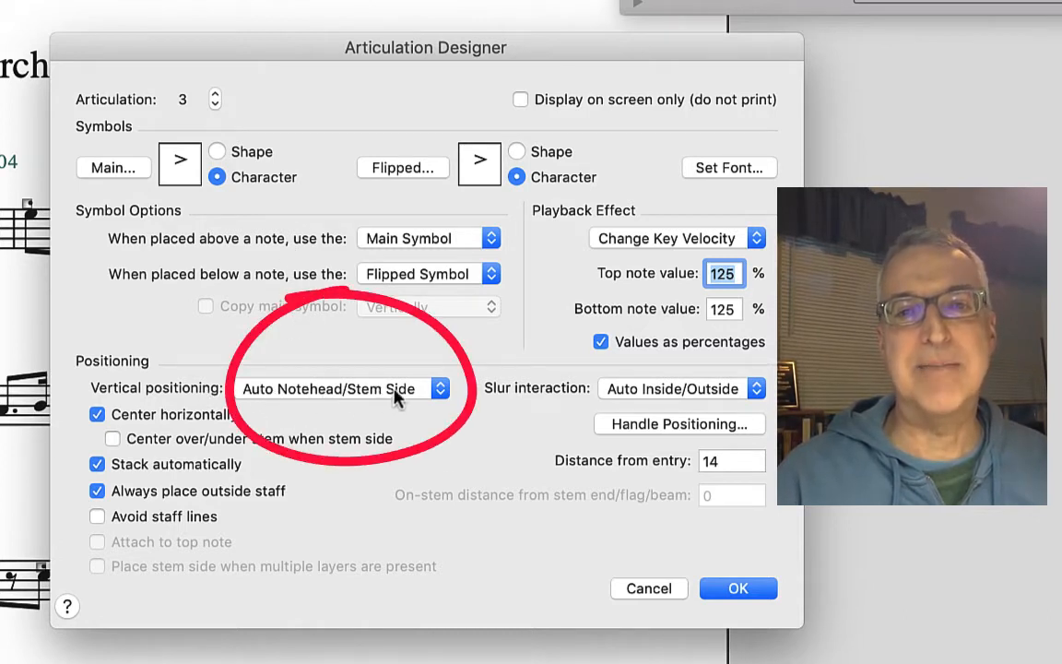
pyautogui.click(307, 395)
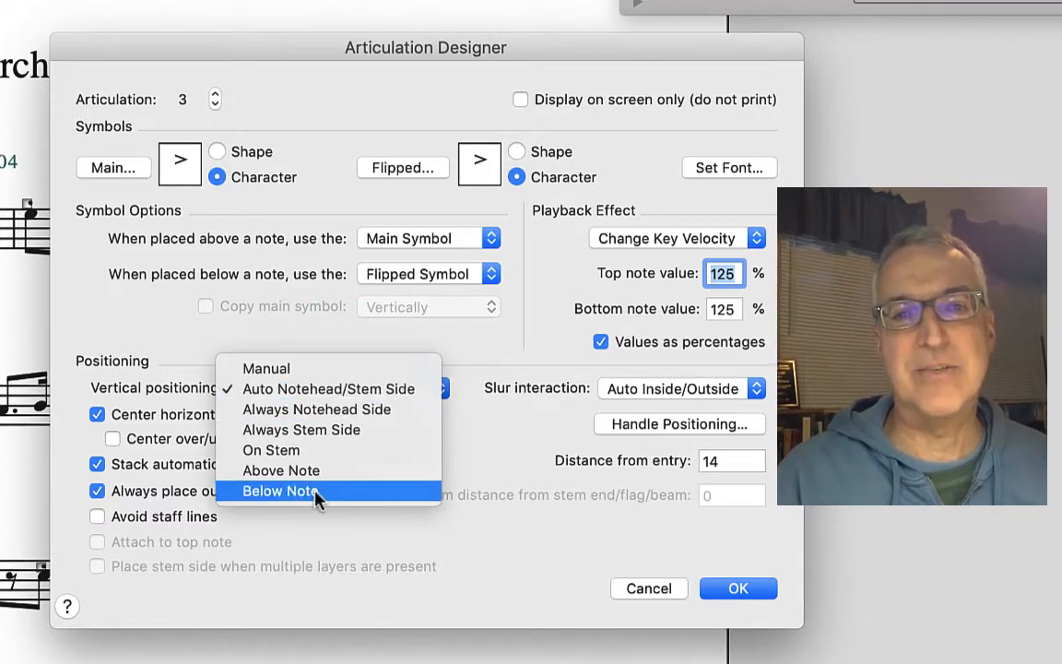
pyautogui.click(324, 390)
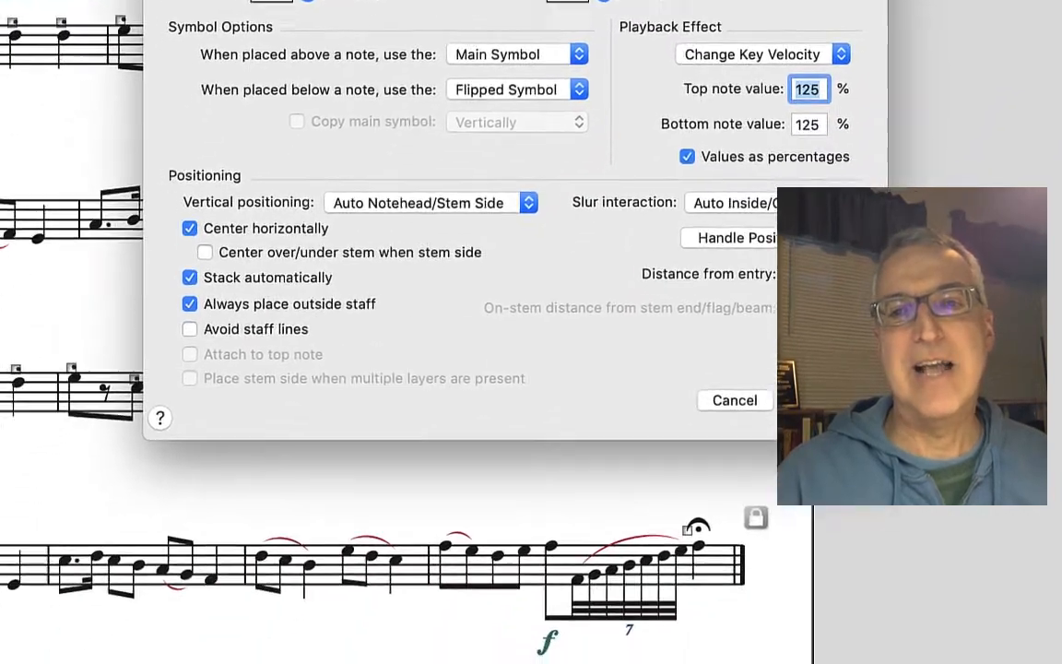
pyautogui.click(738, 588)
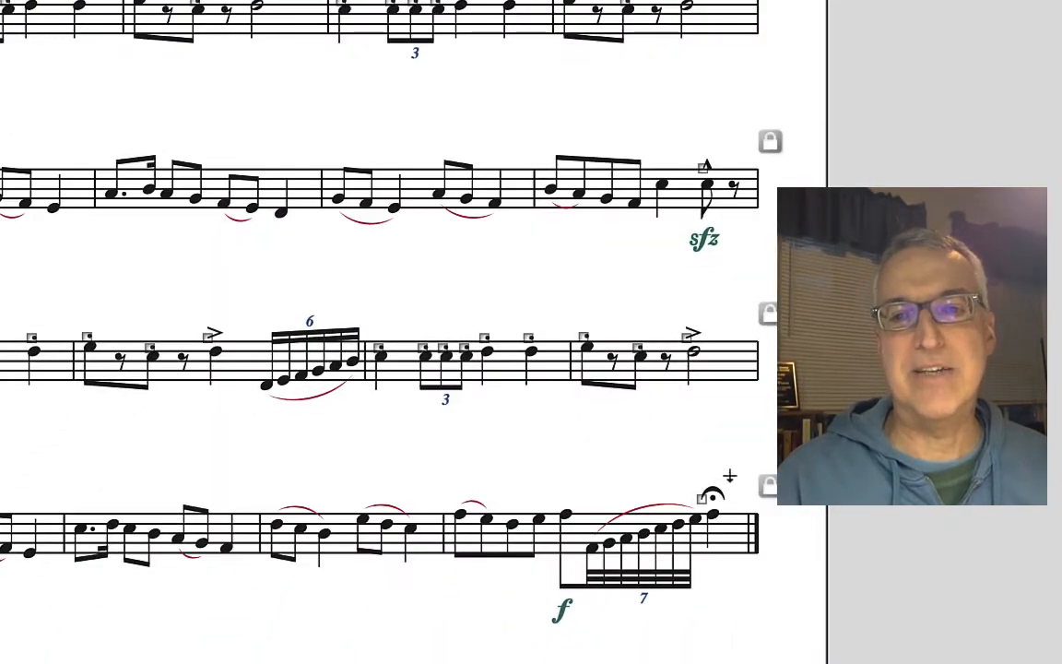
pyautogui.moveTo(699, 500)
pyautogui.mouseDown()
pyautogui.moveTo(705, 563)
pyautogui.moveTo(701, 499)
pyautogui.mouseUp()
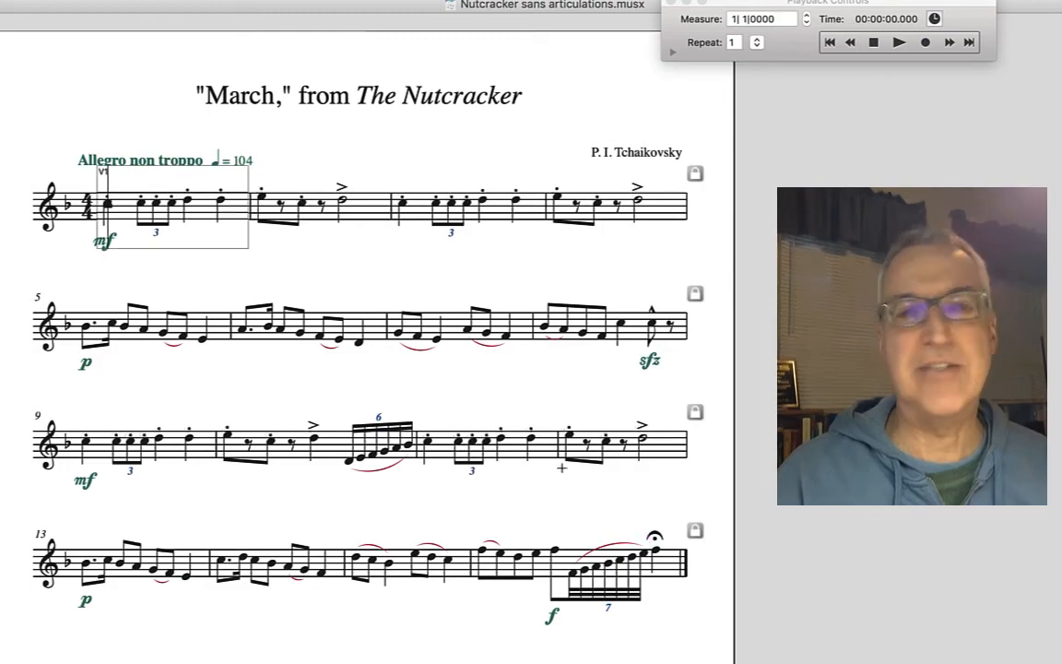
pyautogui.press('Escape')
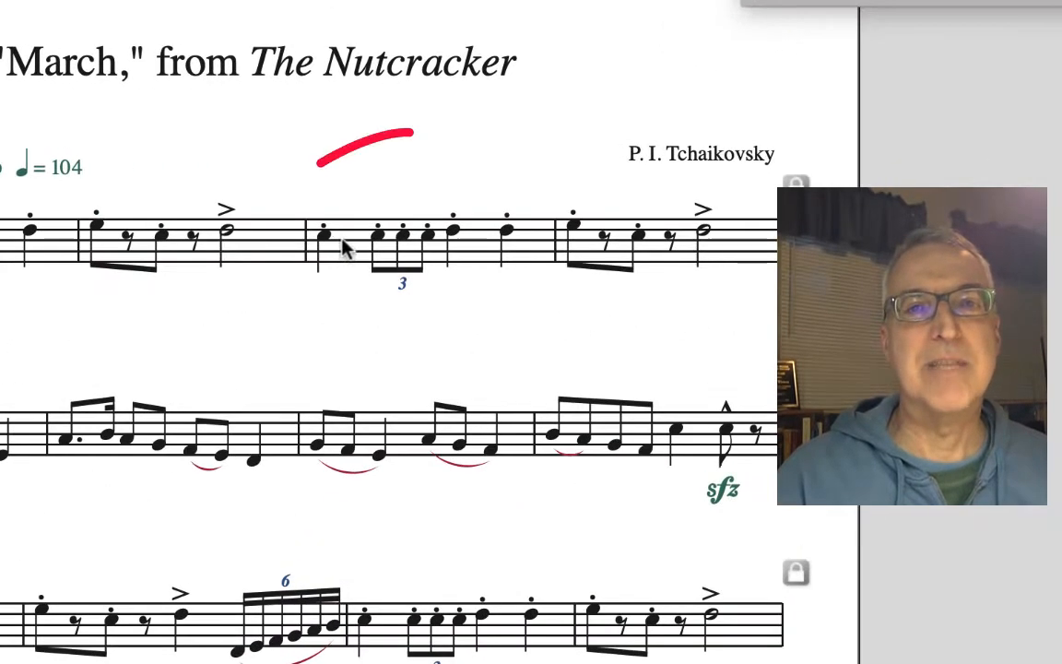
# - Transpose the notes of measure 3 down three diatonic steps to see the articulations flip below the notes
pyautogui.click(342, 241)
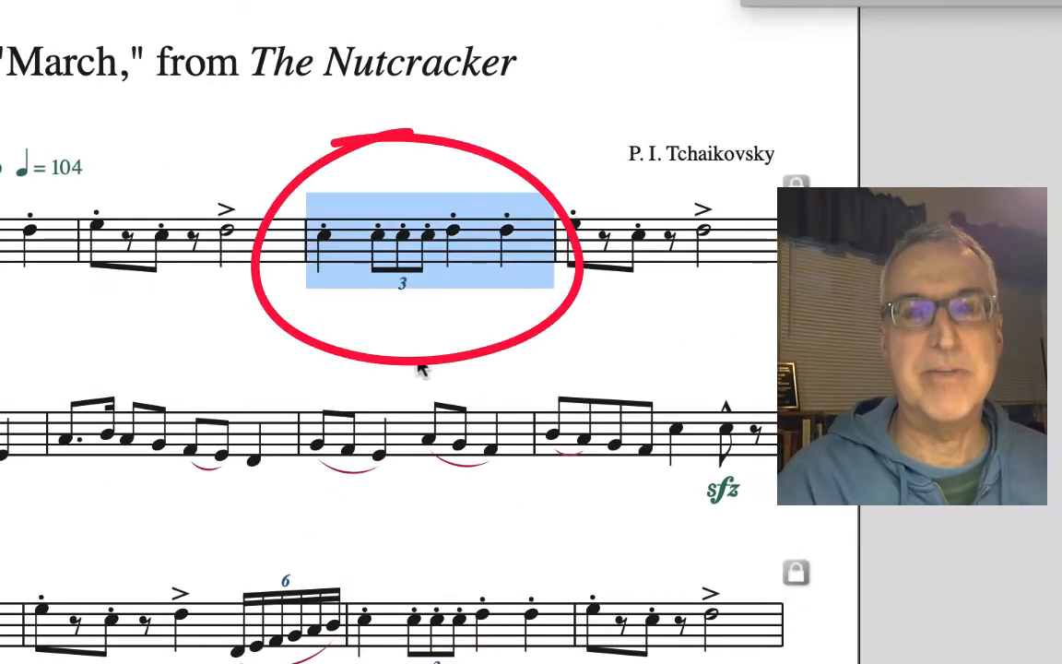
pyautogui.press('6')
pyautogui.press('6')
pyautogui.press('6')
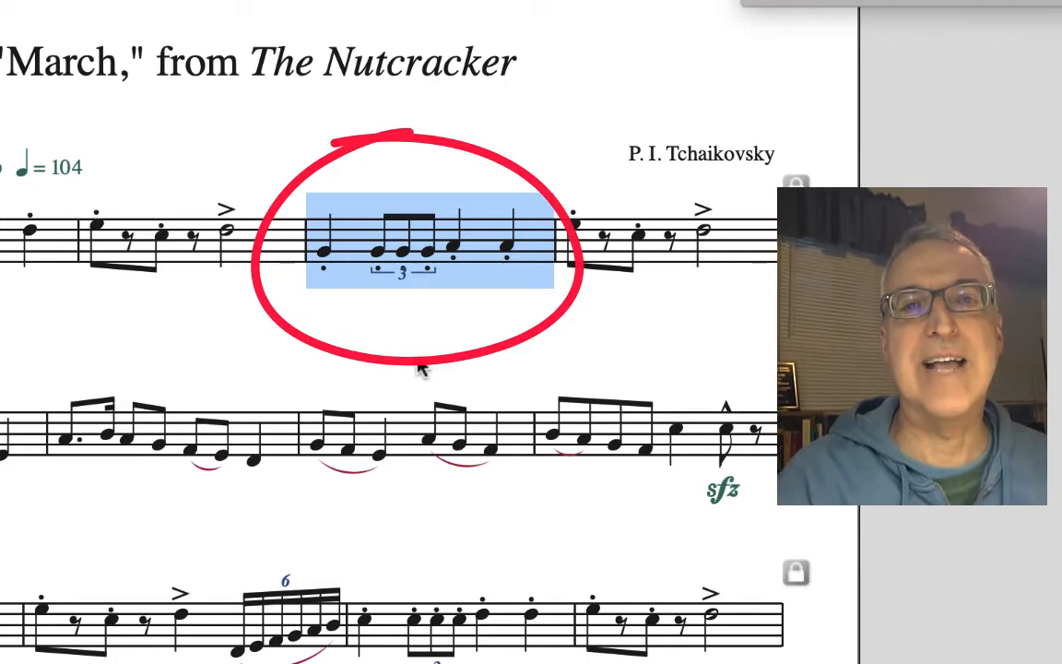
pyautogui.click(350, 325)
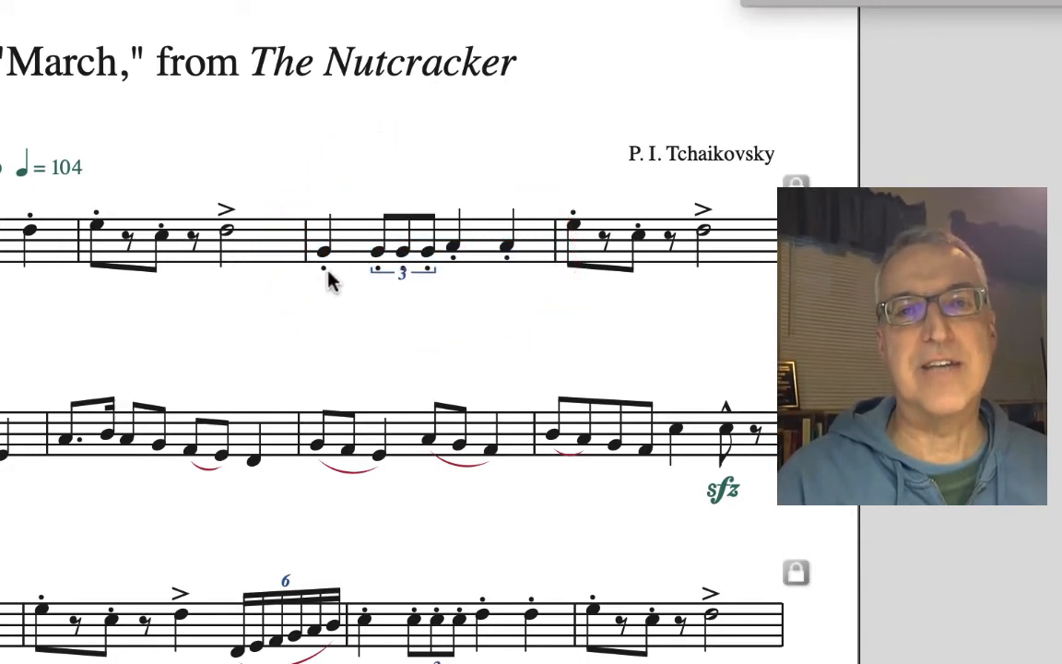